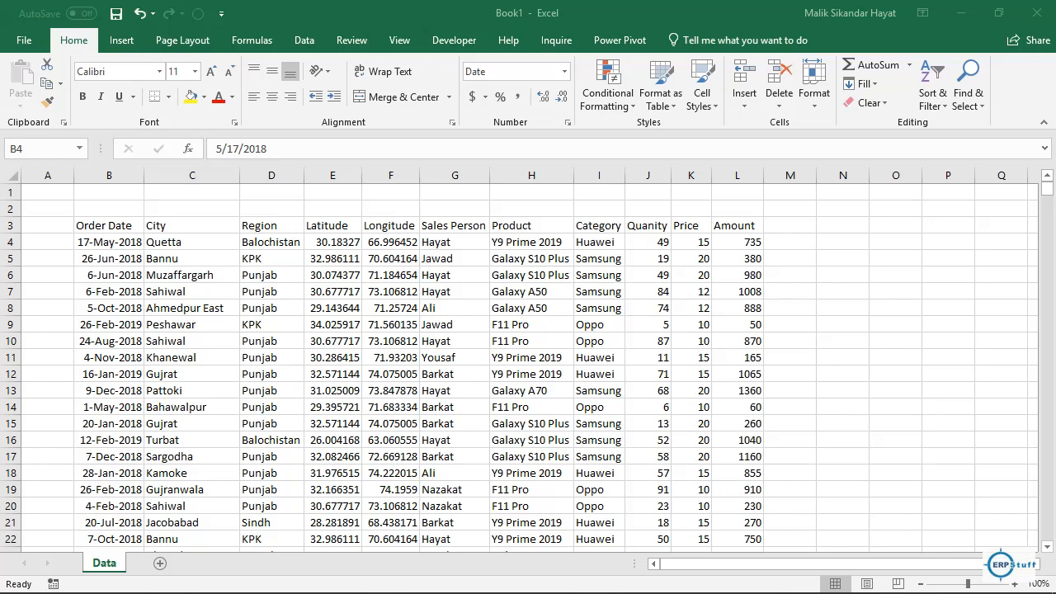
Step: Insert a PivotTable from range Data!$B$3:$L$9999 onto a new worksheet
{"action": "key", "text": "alt+Tab"}
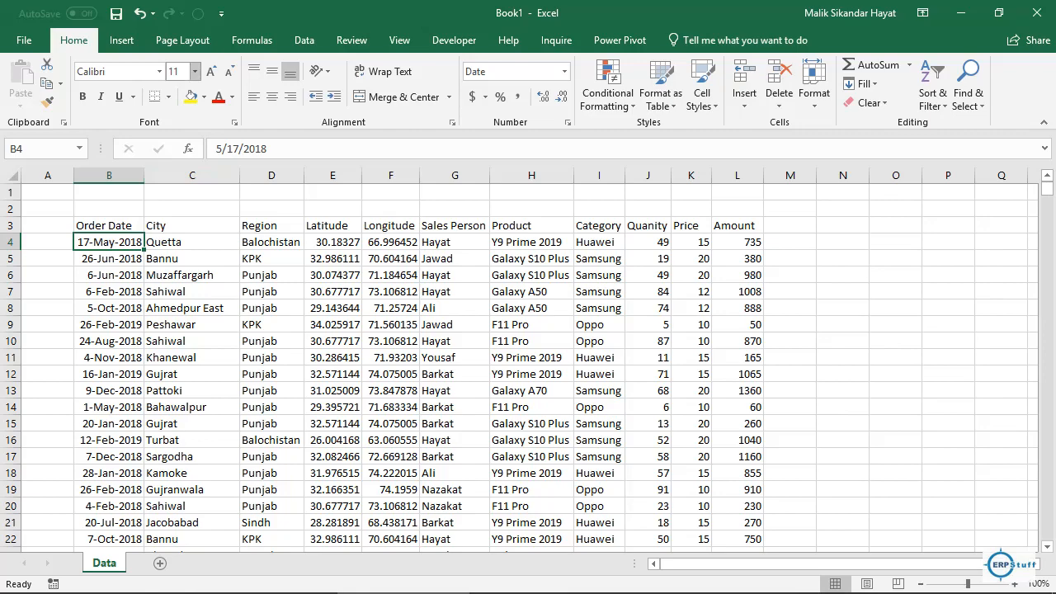
{"action": "left_click", "coordinate": [121, 40]}
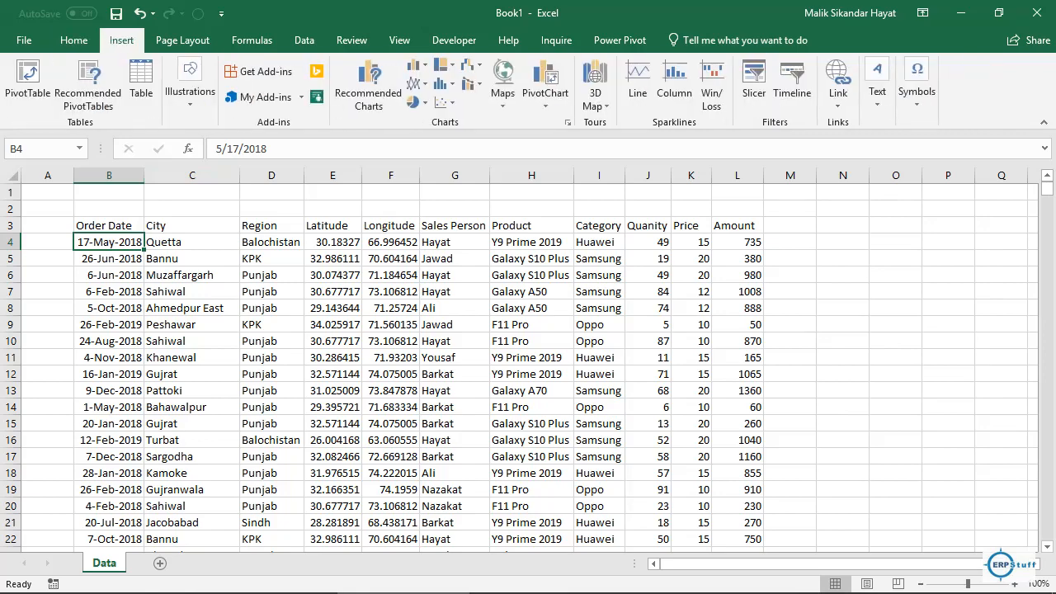
{"action": "left_click", "coordinate": [27, 78]}
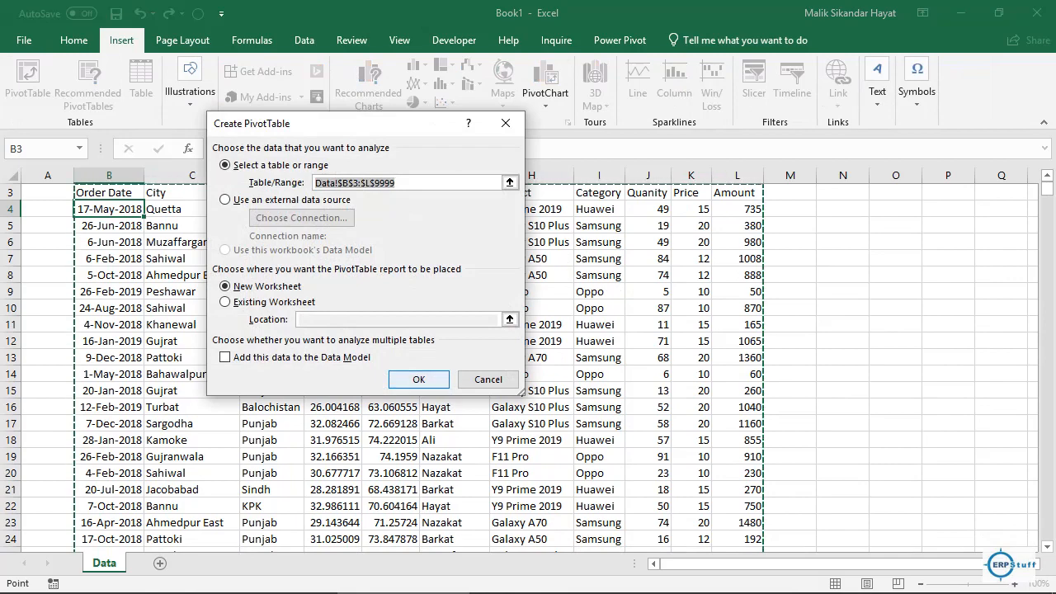
{"action": "left_click", "coordinate": [418, 379]}
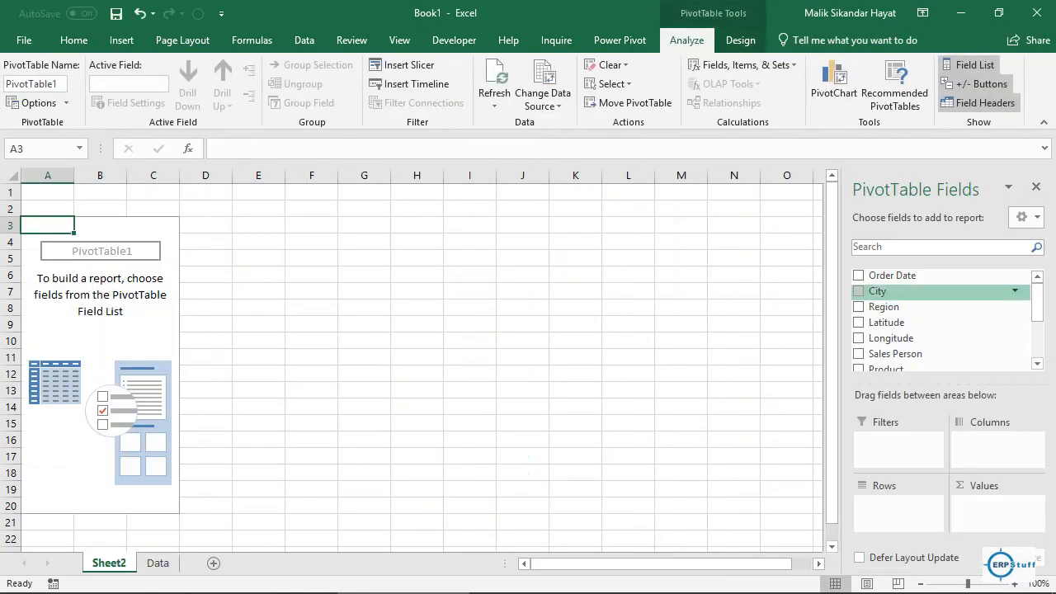
Step: Put City in Rows and Quanity and Price in Values as sums
{"action": "scroll", "coordinate": [940, 321], "scroll_direction": "down", "scroll_amount": 1}
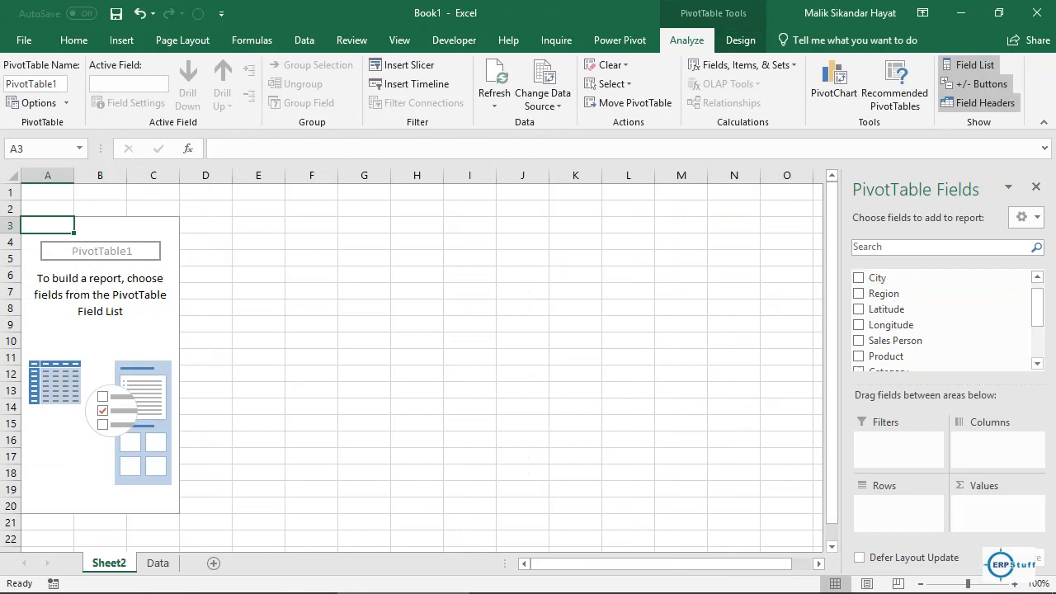
{"action": "left_click_drag", "start_coordinate": [877, 278], "coordinate": [897, 504]}
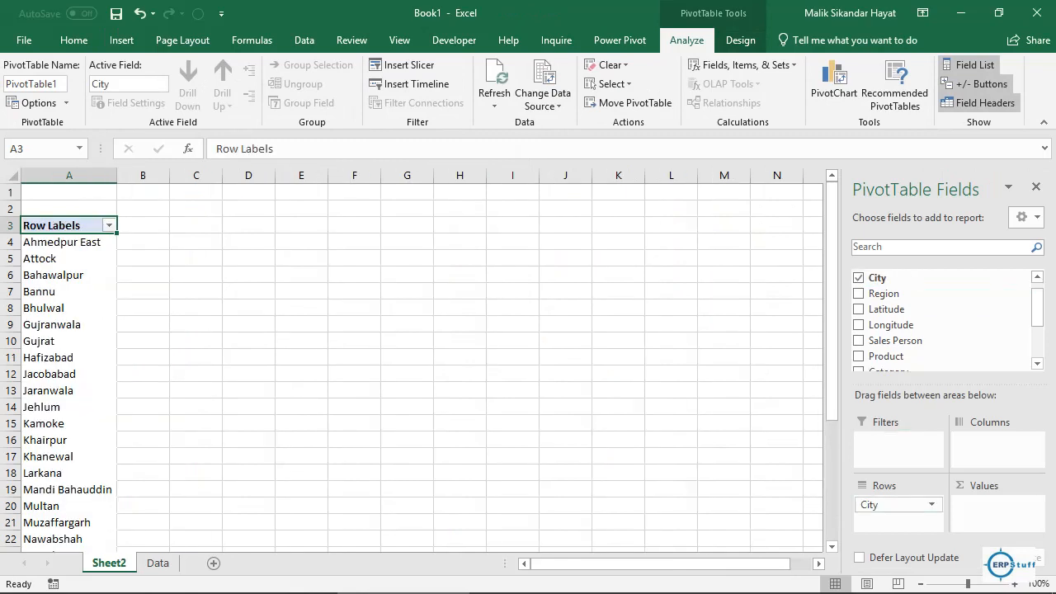
{"action": "scroll", "coordinate": [941, 321], "scroll_direction": "down", "scroll_amount": 5}
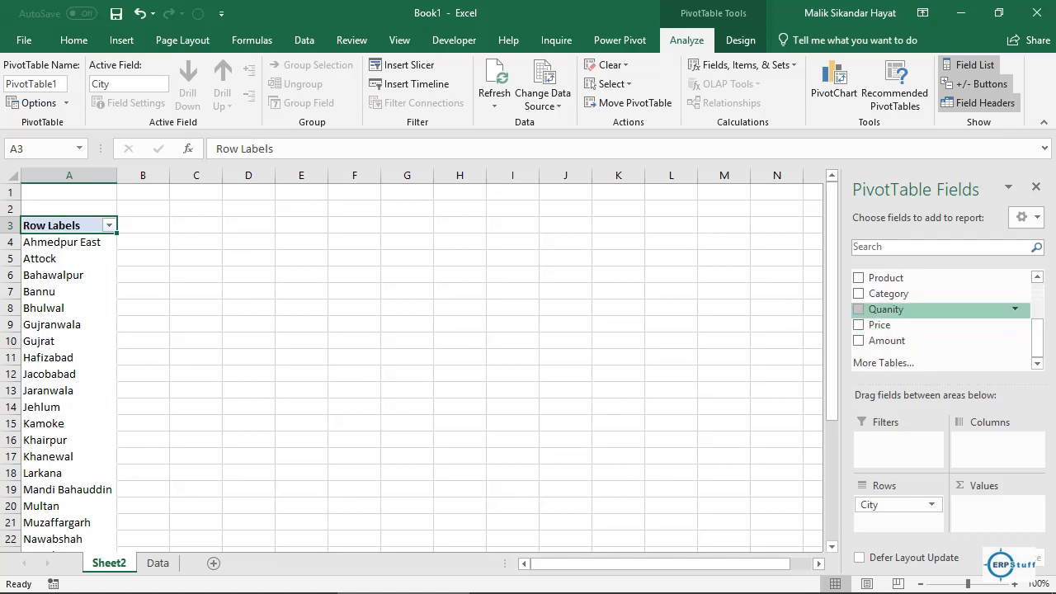
{"action": "left_click_drag", "start_coordinate": [887, 309], "coordinate": [994, 504]}
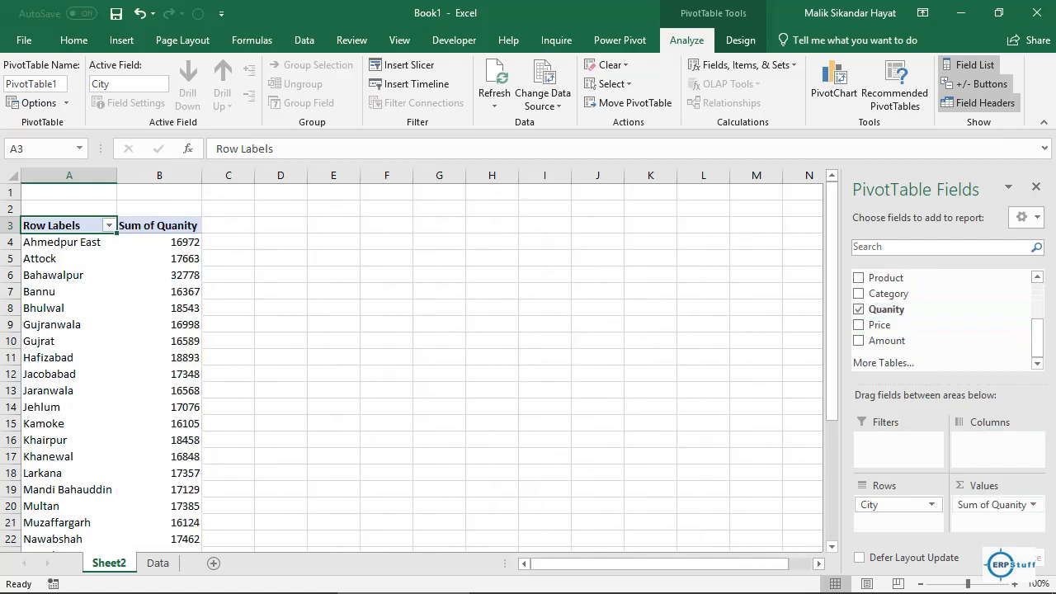
{"action": "left_click_drag", "start_coordinate": [880, 325], "coordinate": [994, 521]}
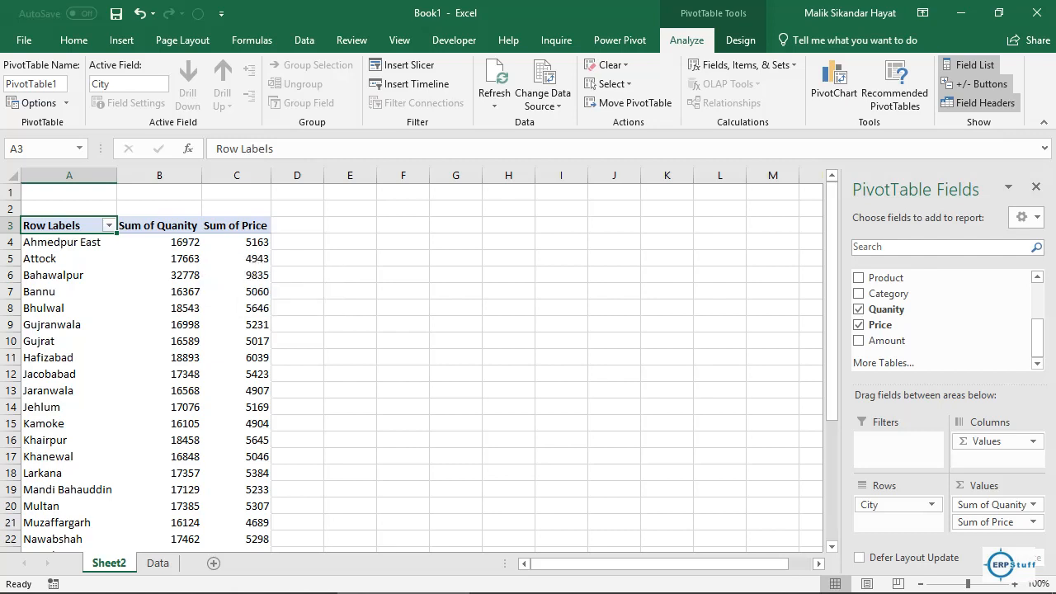
{"action": "left_click", "coordinate": [297, 225]}
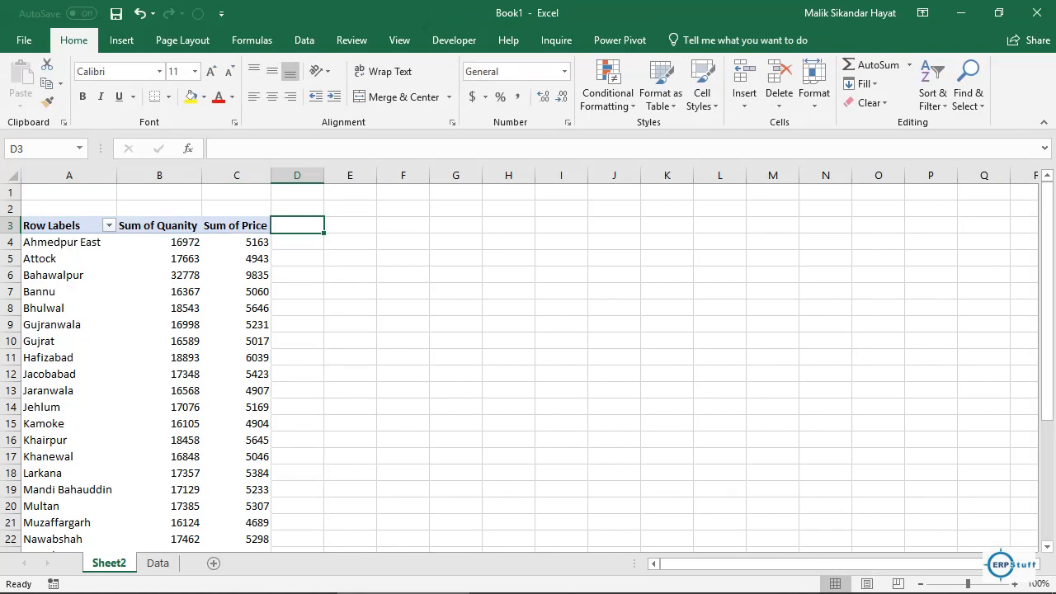
Step: Enter a Total heading in D3 and in D4 multiply B4 by C4, giving 87626436
{"action": "type", "text": "Total"}
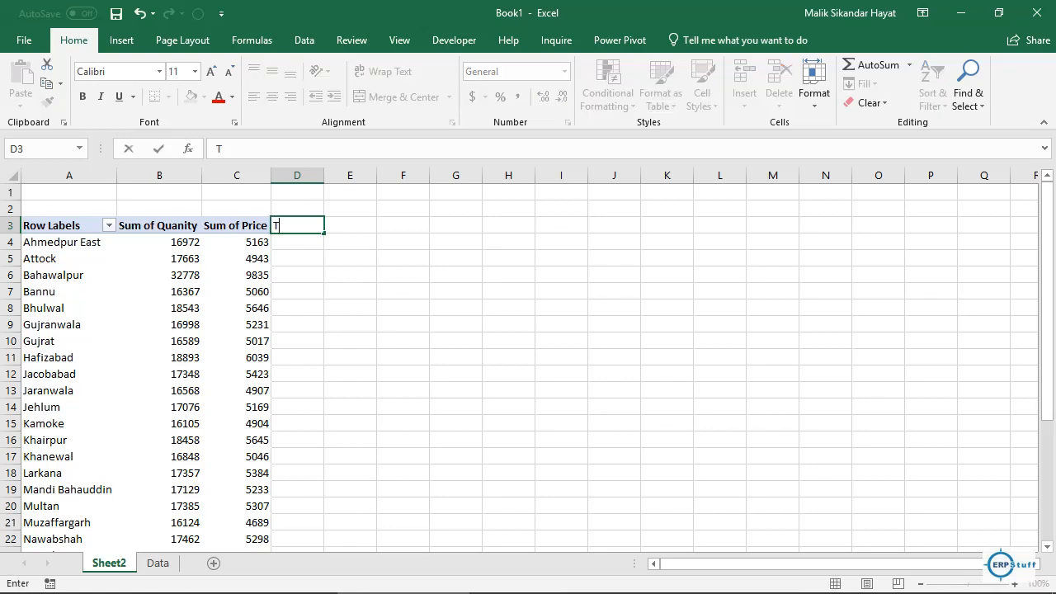
{"action": "key", "text": "Return"}
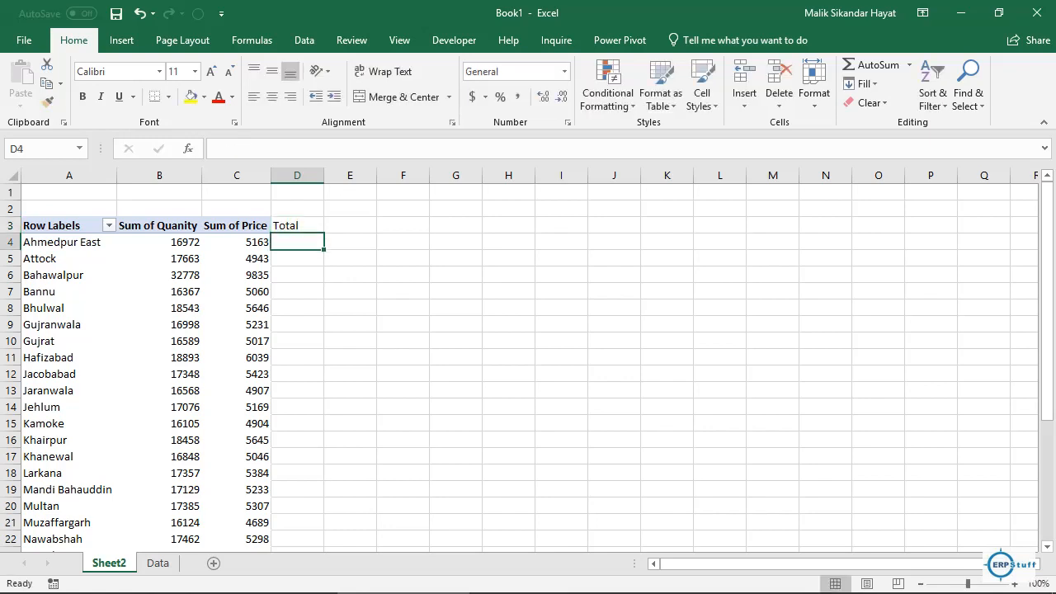
{"action": "type", "text": "="}
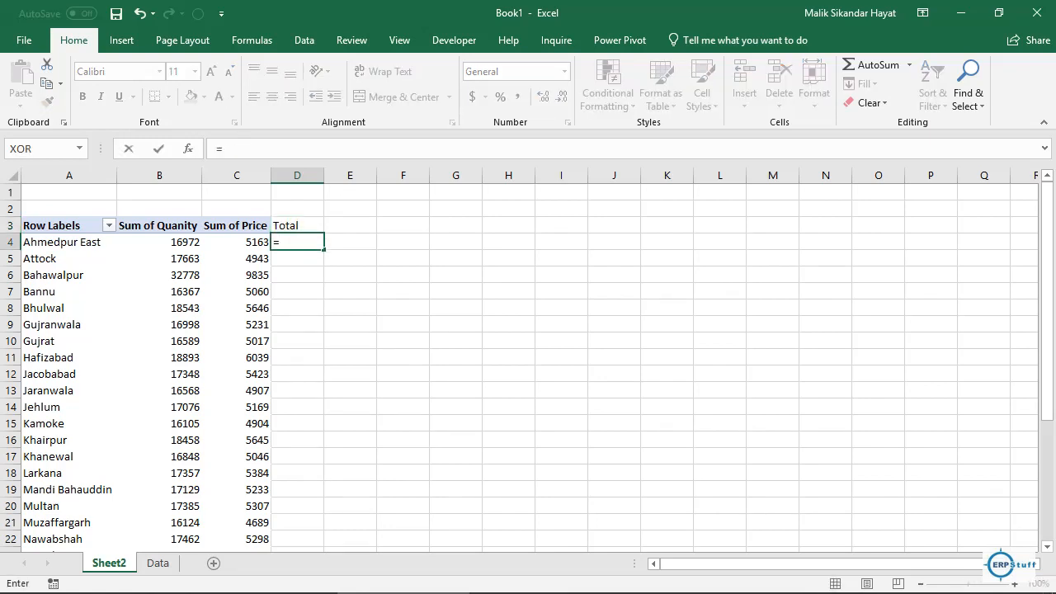
{"action": "left_click", "coordinate": [199, 242]}
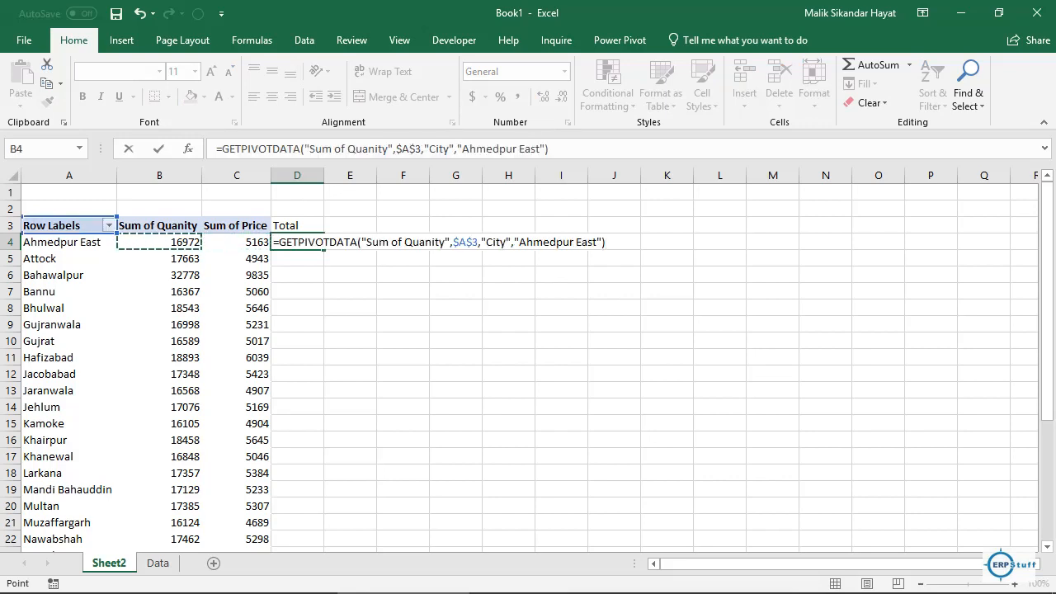
{"action": "type", "text": "*"}
{"action": "left_click", "coordinate": [261, 242]}
{"action": "key", "text": "Return"}
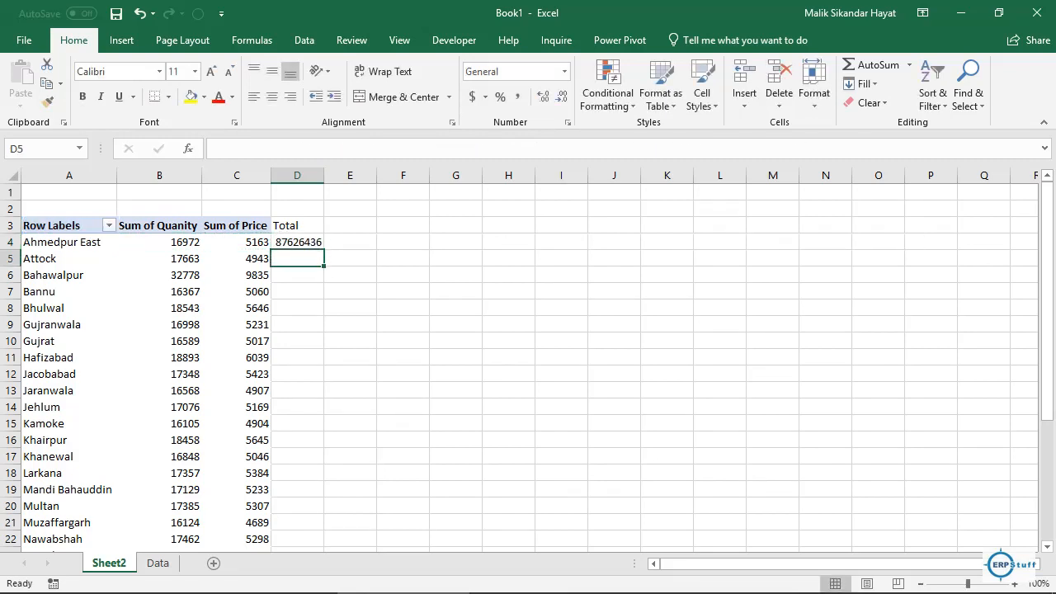
{"action": "left_click", "coordinate": [297, 241]}
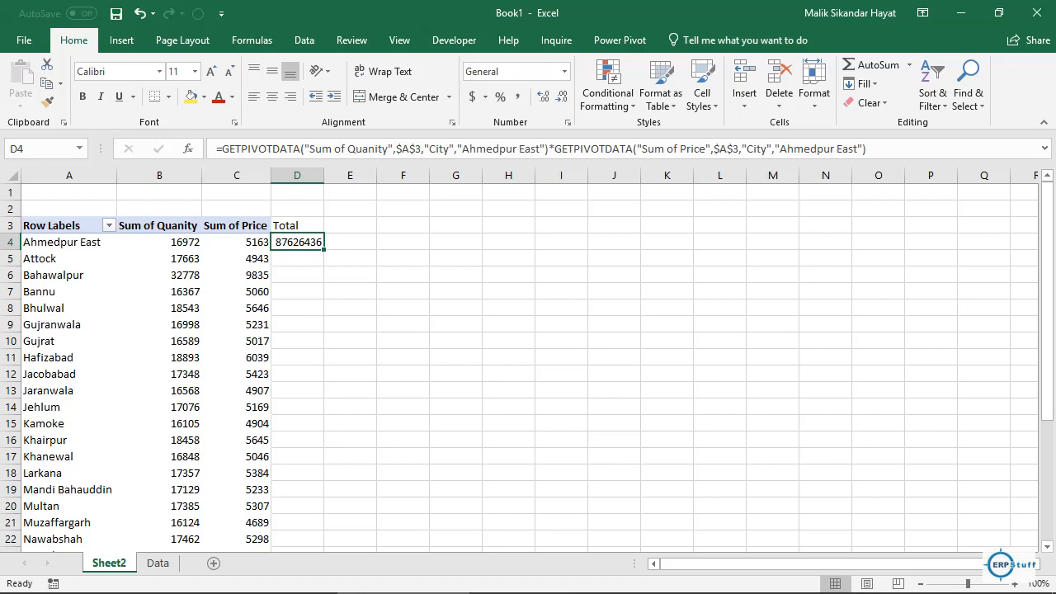
Step: Fill D4's Total formula down column D to row 28 alongside the city rows
{"action": "left_click_drag", "start_coordinate": [324, 249], "coordinate": [317, 460]}
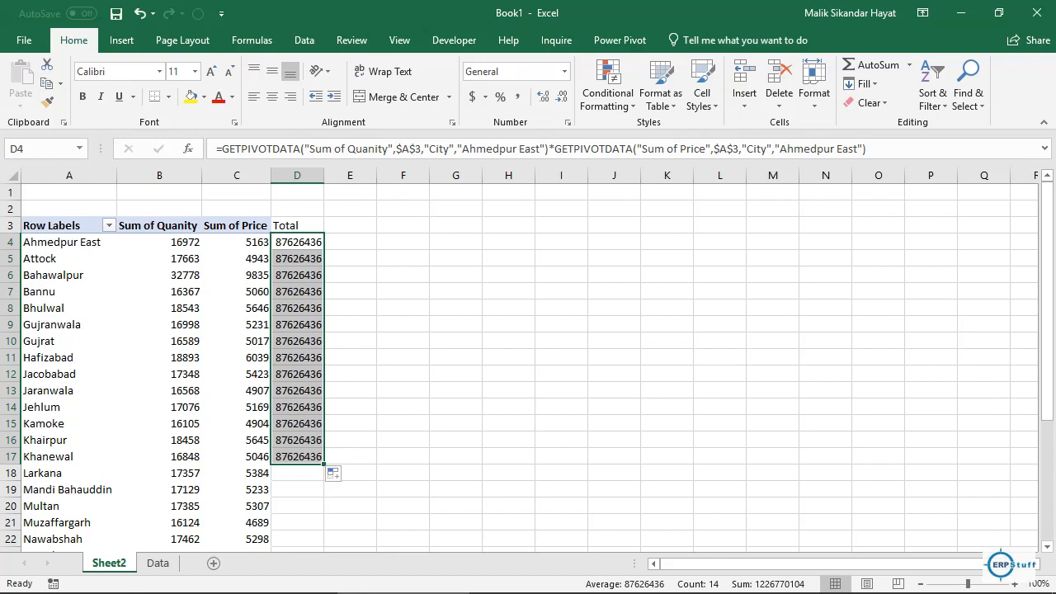
{"action": "left_click_drag", "start_coordinate": [323, 464], "coordinate": [318, 545]}
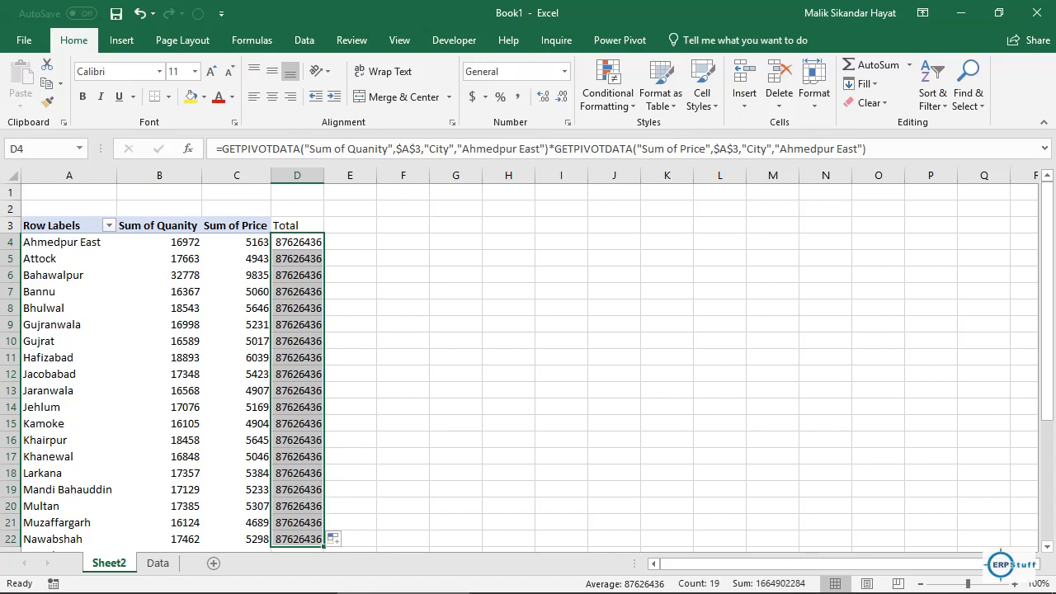
{"action": "left_click", "coordinate": [297, 456]}
{"action": "key", "text": "Down"}
{"action": "key", "text": "Down"}
{"action": "key", "text": "Down"}
{"action": "key", "text": "Down"}
{"action": "key", "text": "Down"}
{"action": "key", "text": "Down"}
{"action": "key", "text": "Down"}
{"action": "key", "text": "Down"}
{"action": "key", "text": "Down"}
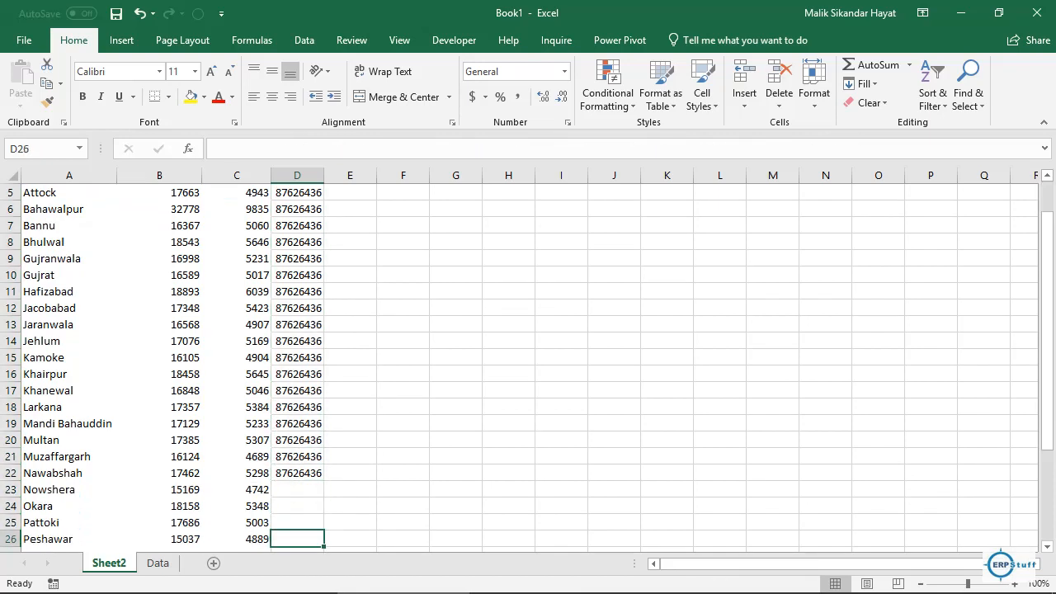
{"action": "key", "text": "Down"}
{"action": "key", "text": "Down"}
{"action": "left_click", "coordinate": [297, 440]}
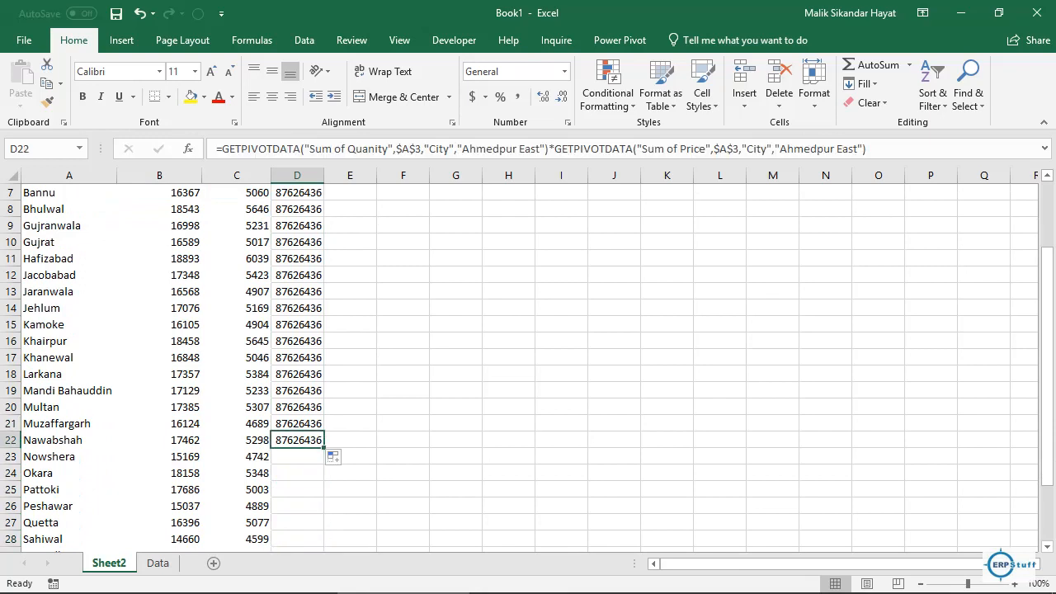
{"action": "double_click", "coordinate": [323, 448]}
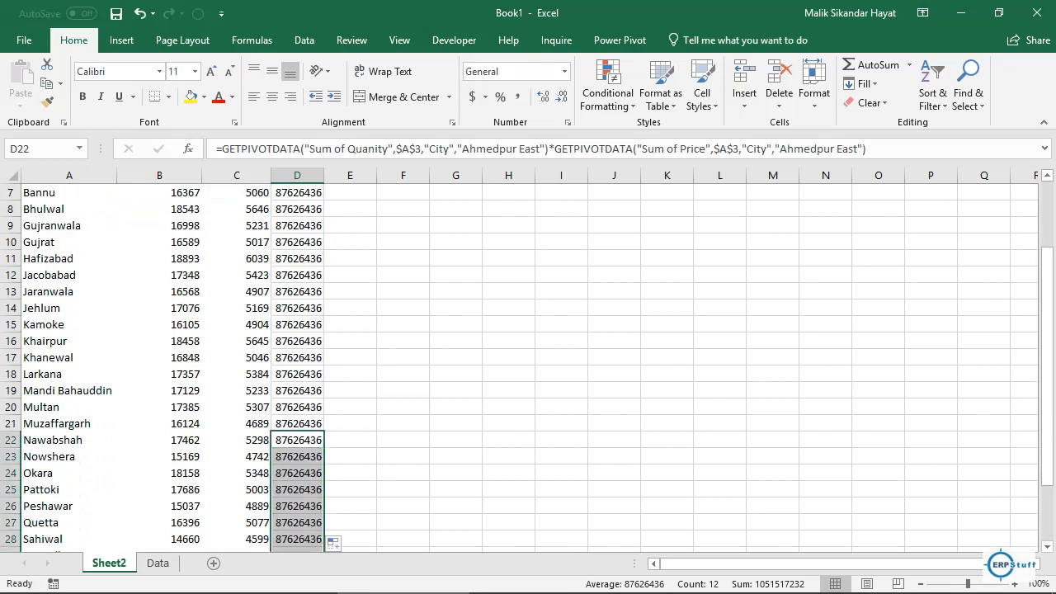
{"action": "left_click_drag", "start_coordinate": [1046, 460], "coordinate": [1046, 394]}
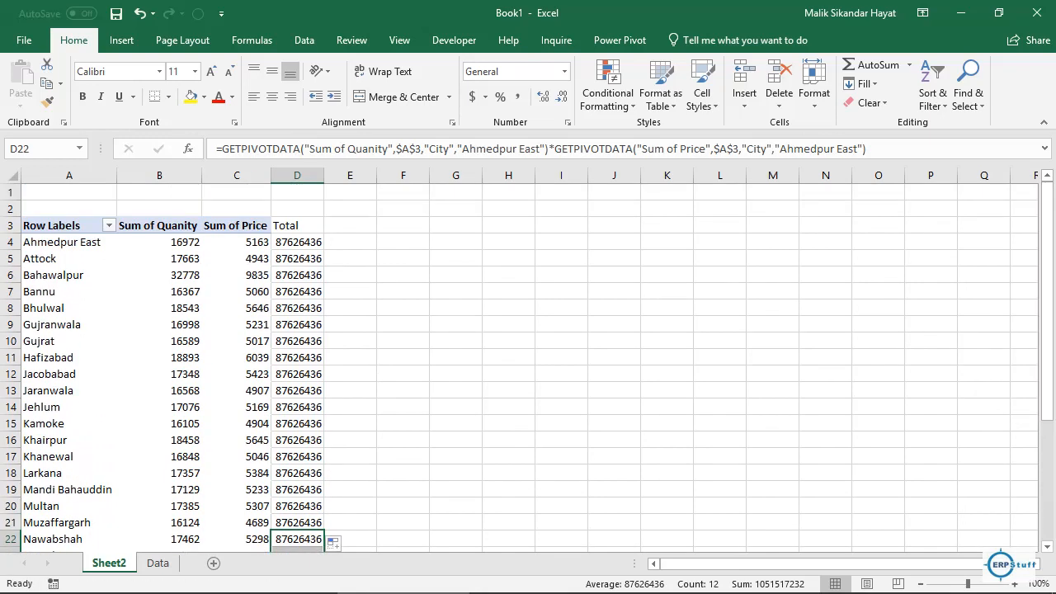
{"action": "left_click", "coordinate": [350, 226]}
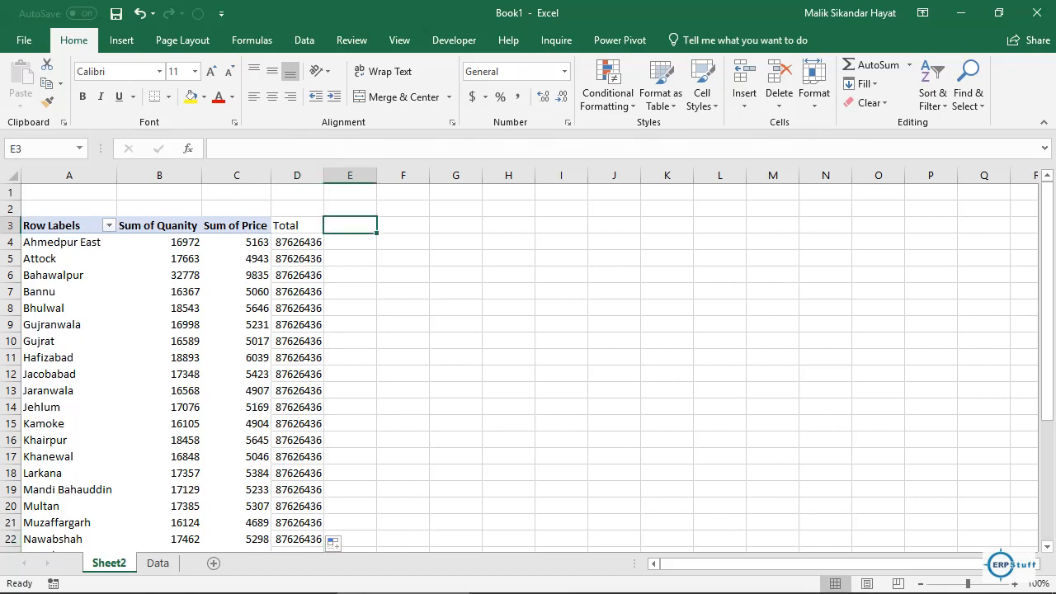
Step: Add a Multiply by 2 heading in E3 and an E4 formula doubling Ahmedpur East's quantity
{"action": "type", "text": "Multip"}
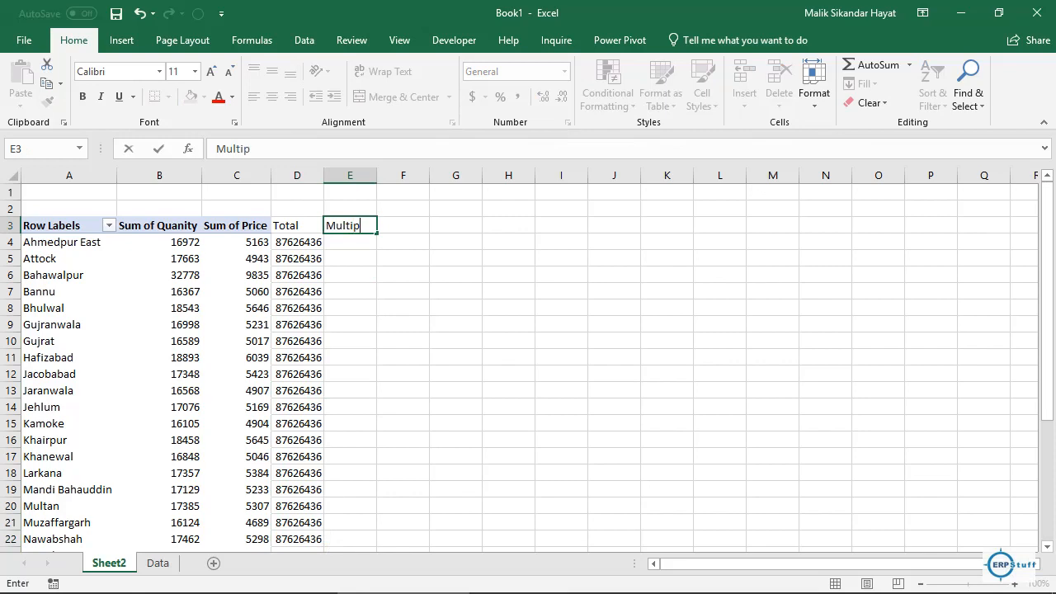
{"action": "type", "text": "ly by 2"}
{"action": "key", "text": "Return"}
{"action": "type", "text": "="}
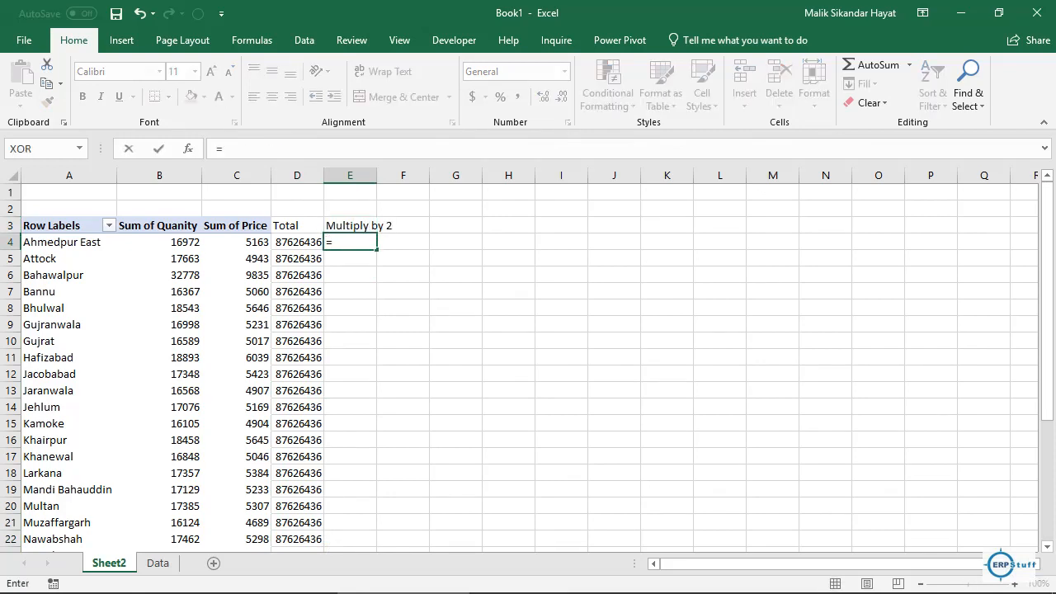
{"action": "key", "text": "Left"}
{"action": "key", "text": "Left"}
{"action": "key", "text": "Left"}
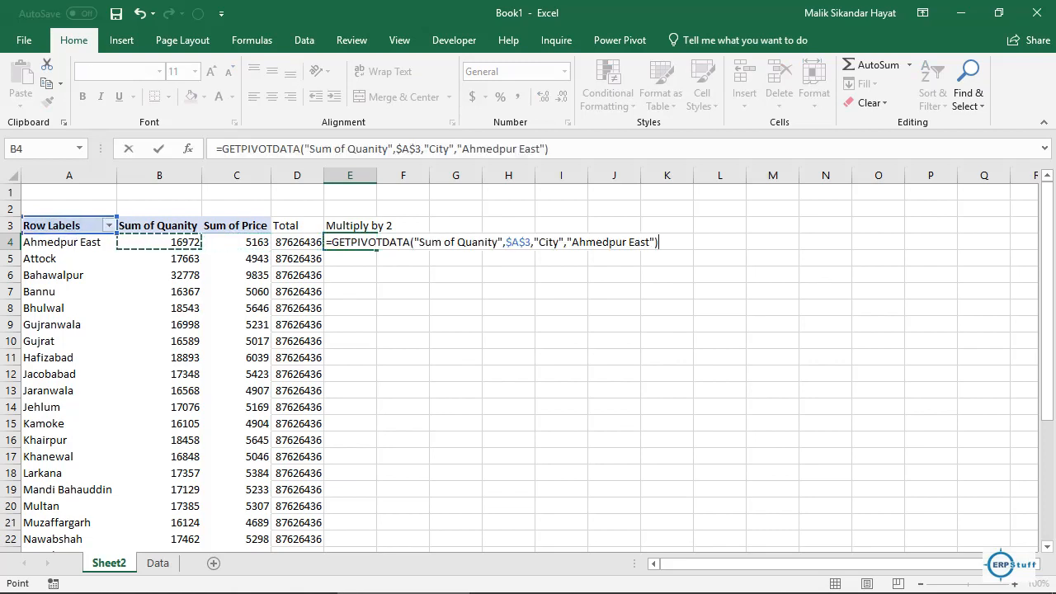
{"action": "type", "text": "*2"}
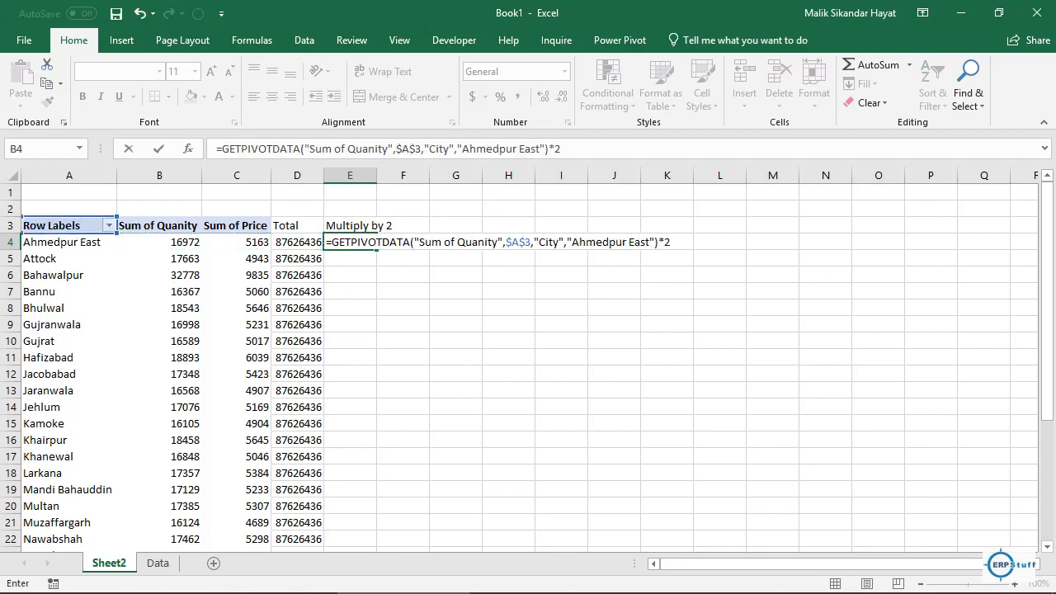
{"action": "key", "text": "Return"}
Step: Copy the E4 Multiply by 2 formula down column E for all cities
{"action": "left_click", "coordinate": [350, 242]}
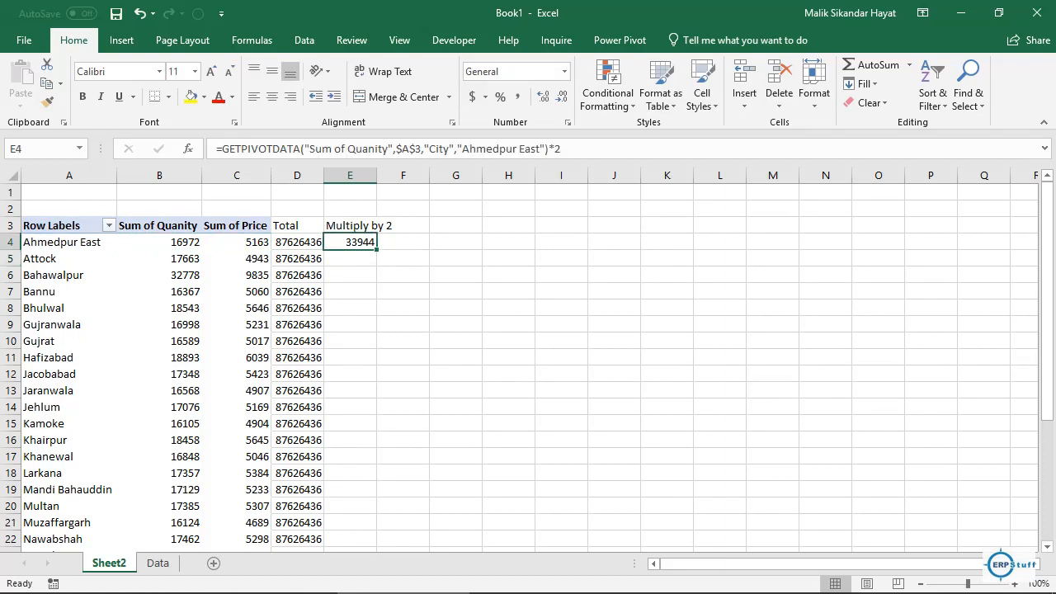
{"action": "left_click", "coordinate": [402, 258]}
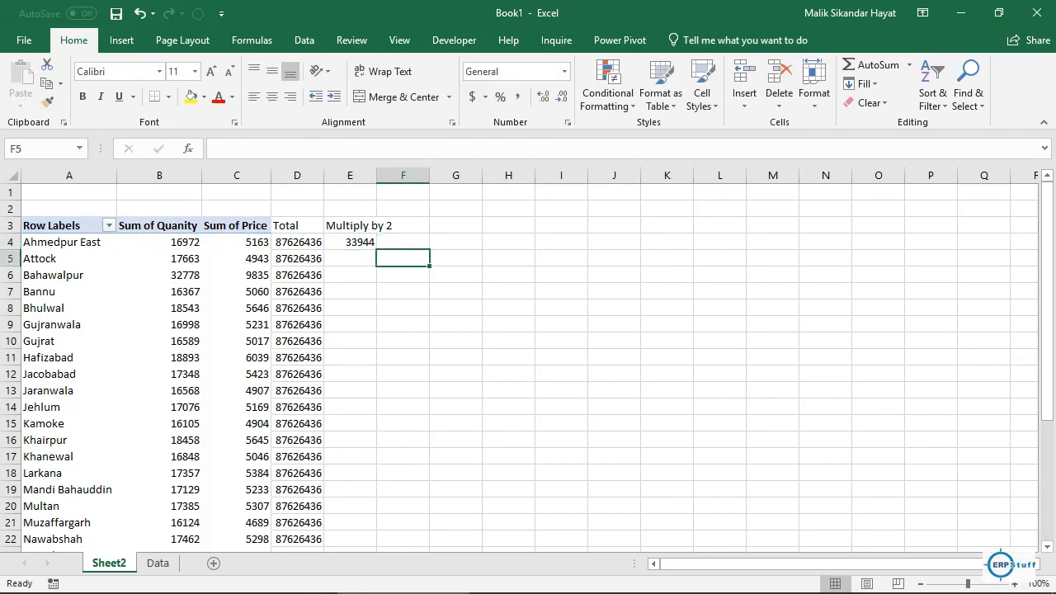
{"action": "left_click", "coordinate": [350, 242]}
{"action": "double_click", "coordinate": [377, 249]}
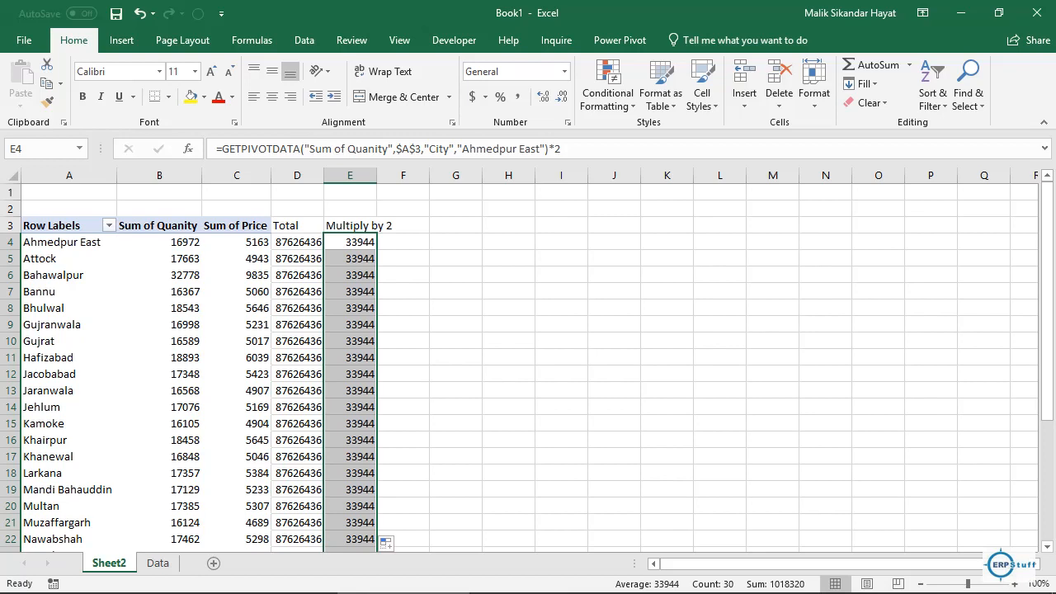
{"action": "left_click", "coordinate": [297, 242]}
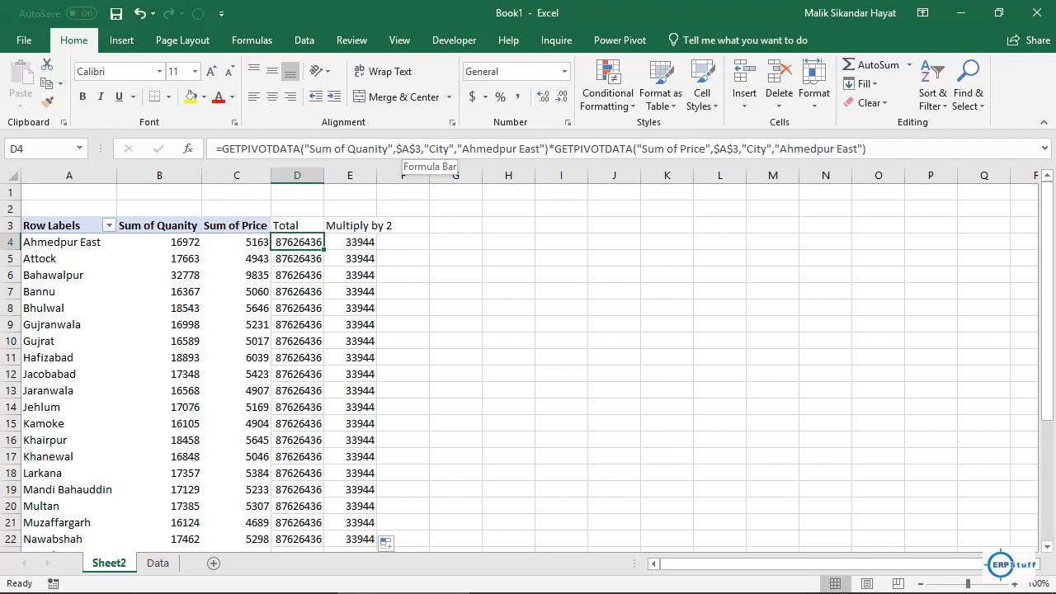
Step: Replace both fixed 'Ahmedpur East' arguments in D4's GETPIVOTDATA formula with cell A4
{"action": "left_click_drag", "start_coordinate": [457, 148], "coordinate": [544, 149]}
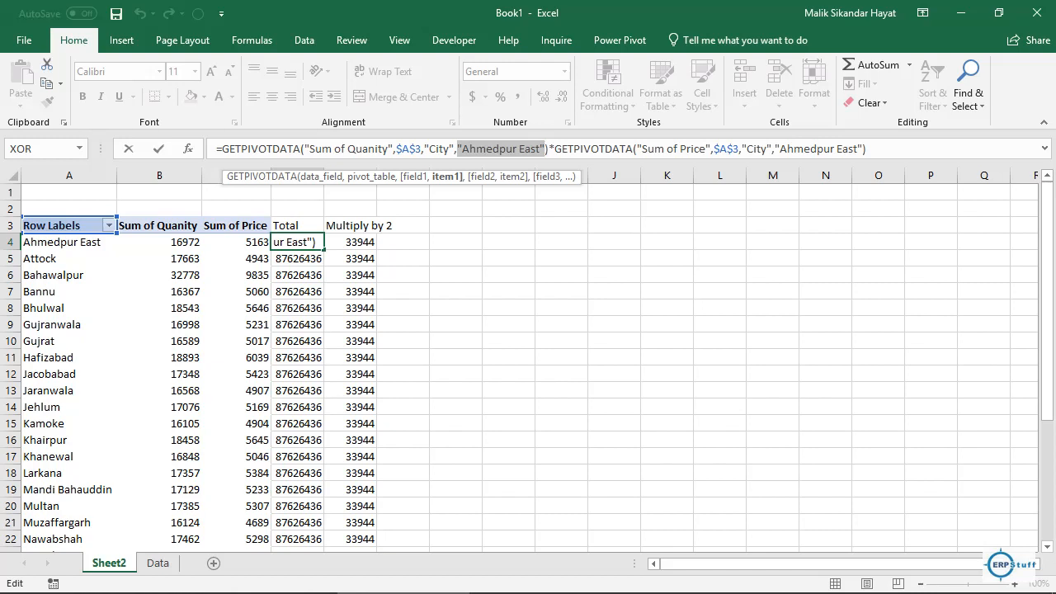
{"action": "key", "text": "Delete"}
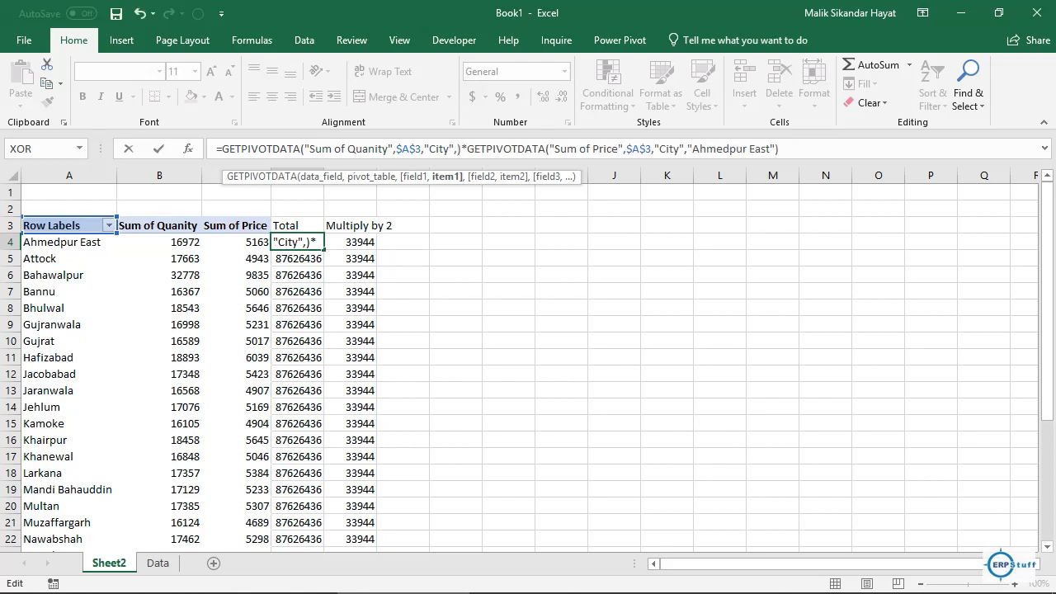
{"action": "left_click", "coordinate": [68, 242]}
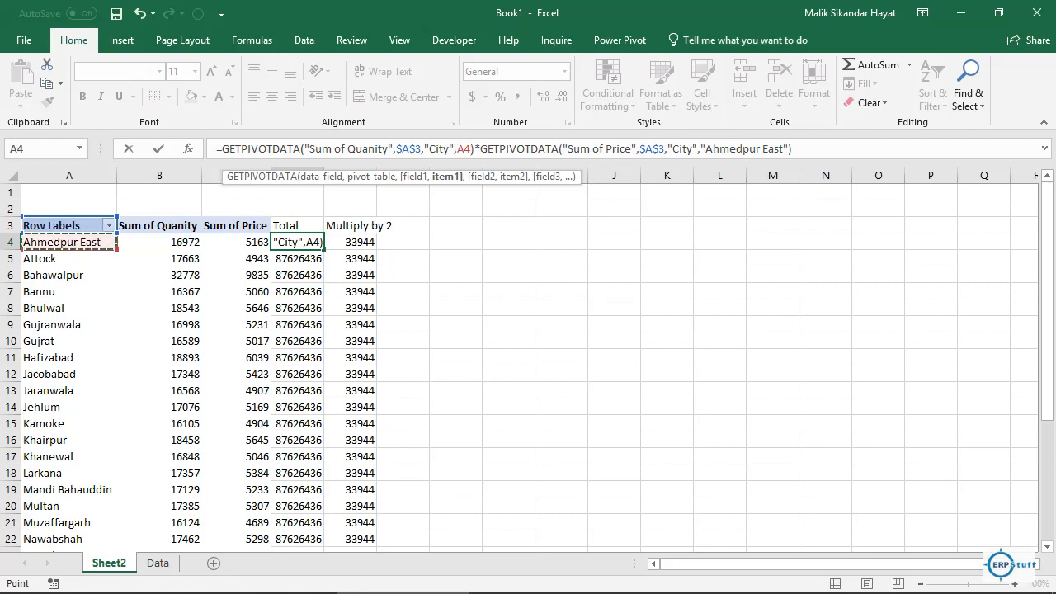
{"action": "left_click", "coordinate": [700, 149]}
{"action": "left_click_drag", "start_coordinate": [700, 149], "coordinate": [789, 148]}
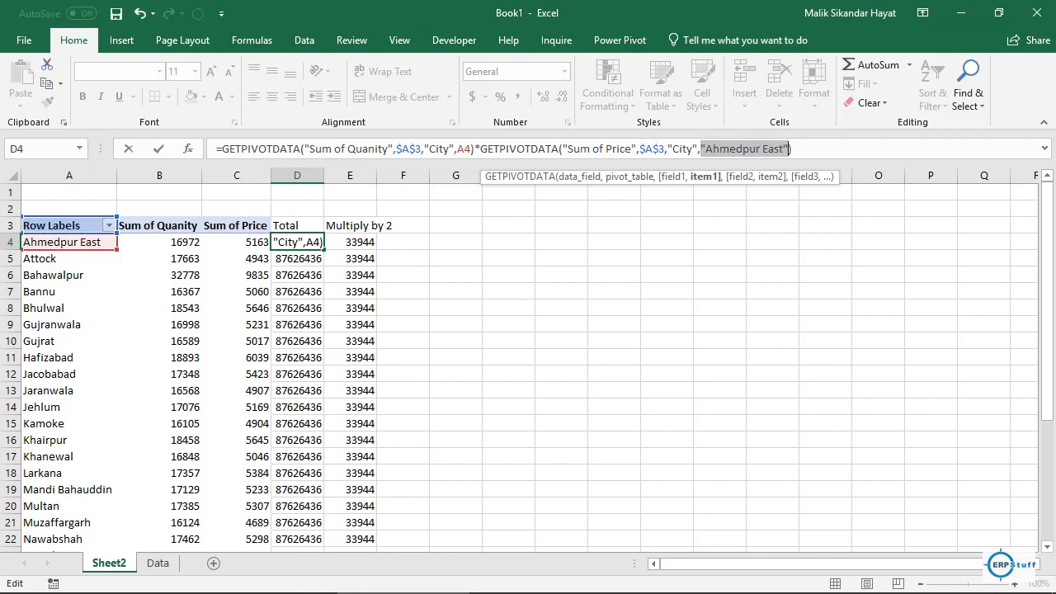
{"action": "key", "text": "Delete"}
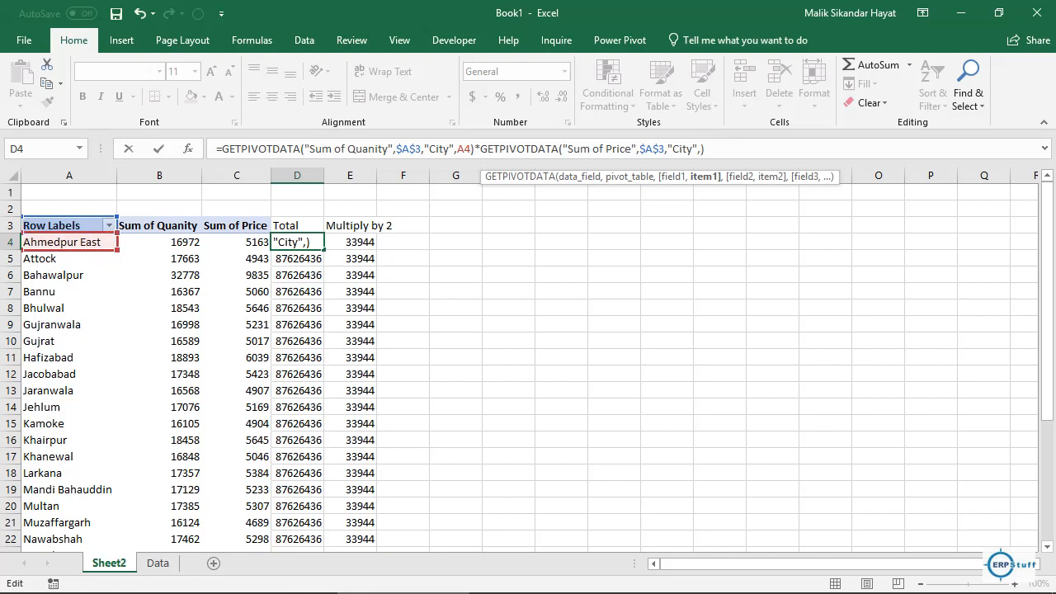
{"action": "left_click", "coordinate": [62, 242]}
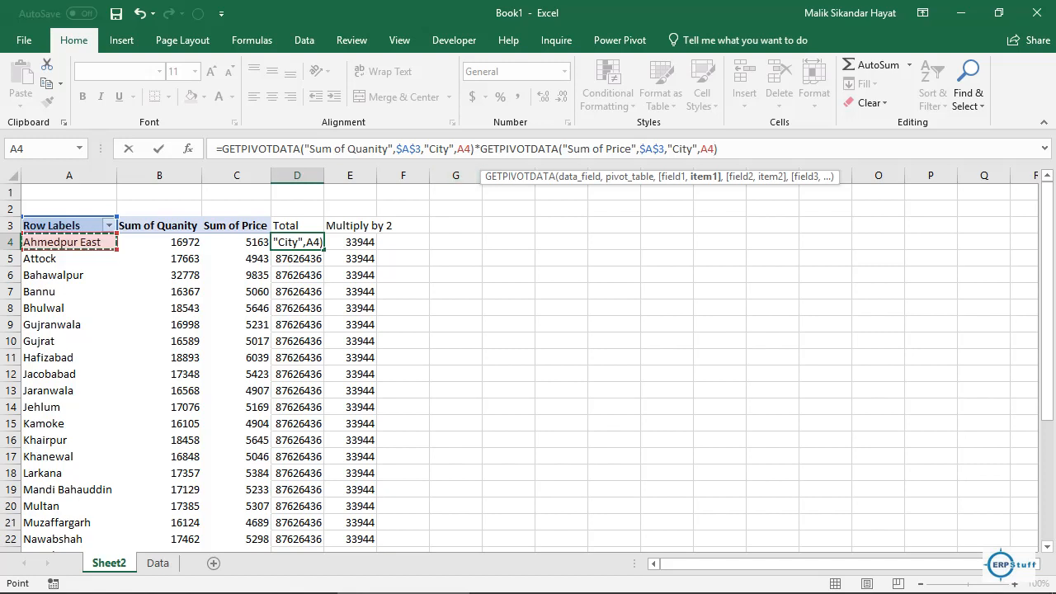
{"action": "key", "text": "Return"}
{"action": "left_click", "coordinate": [297, 242]}
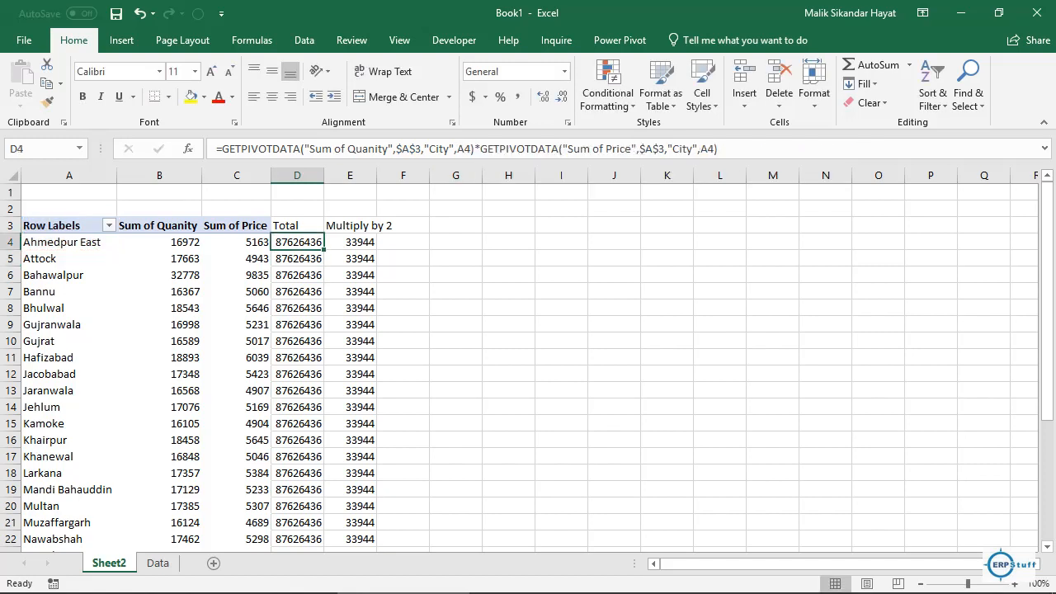
Step: Fill the revised Total down, widen column D, and verify D6's Bahawalpur formula
{"action": "double_click", "coordinate": [323, 247]}
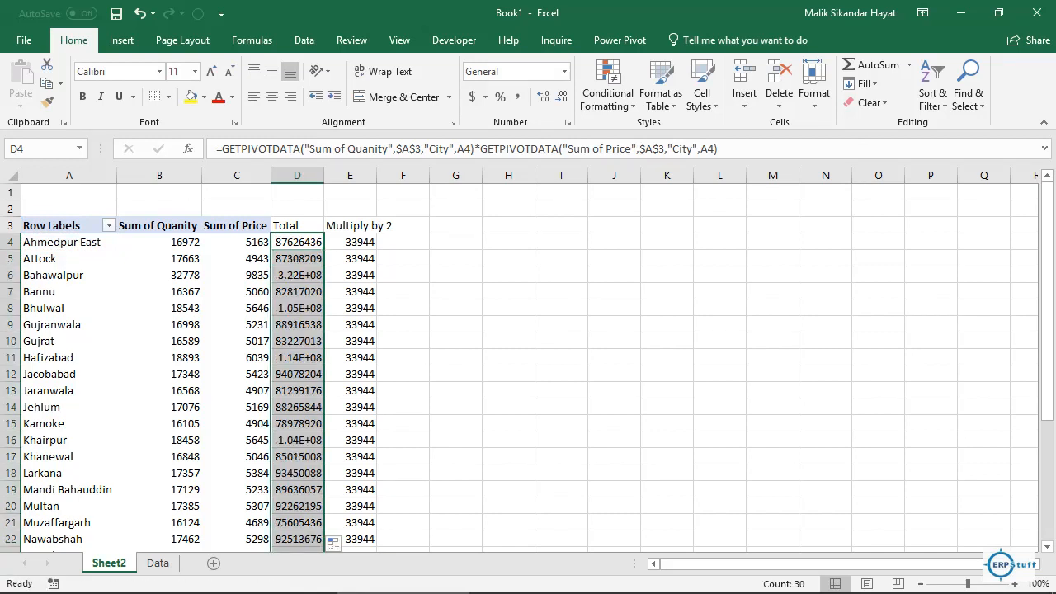
{"action": "left_click_drag", "start_coordinate": [323, 175], "coordinate": [328, 175]}
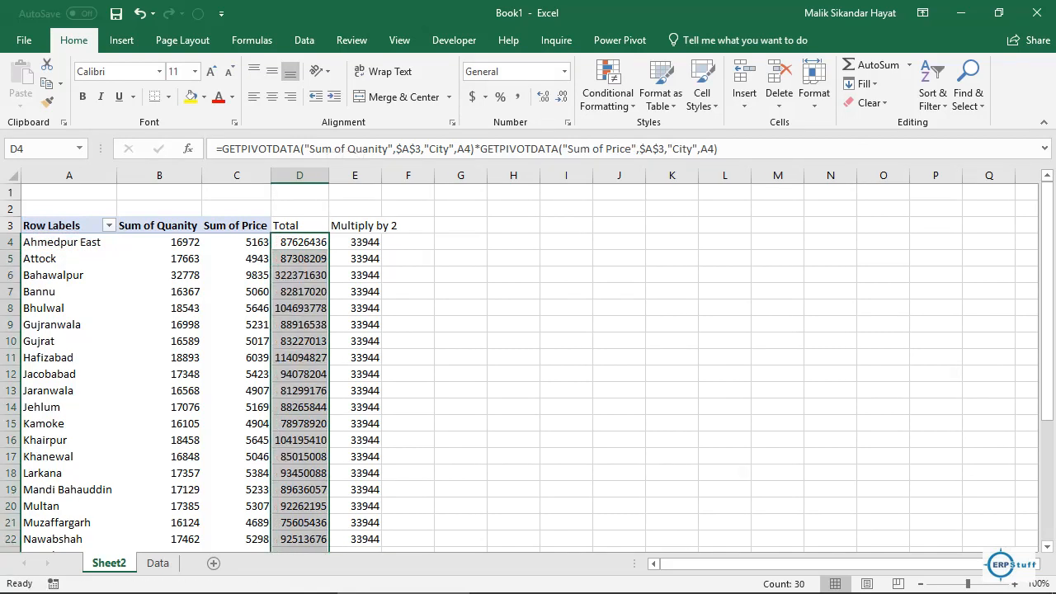
{"action": "left_click", "coordinate": [299, 275]}
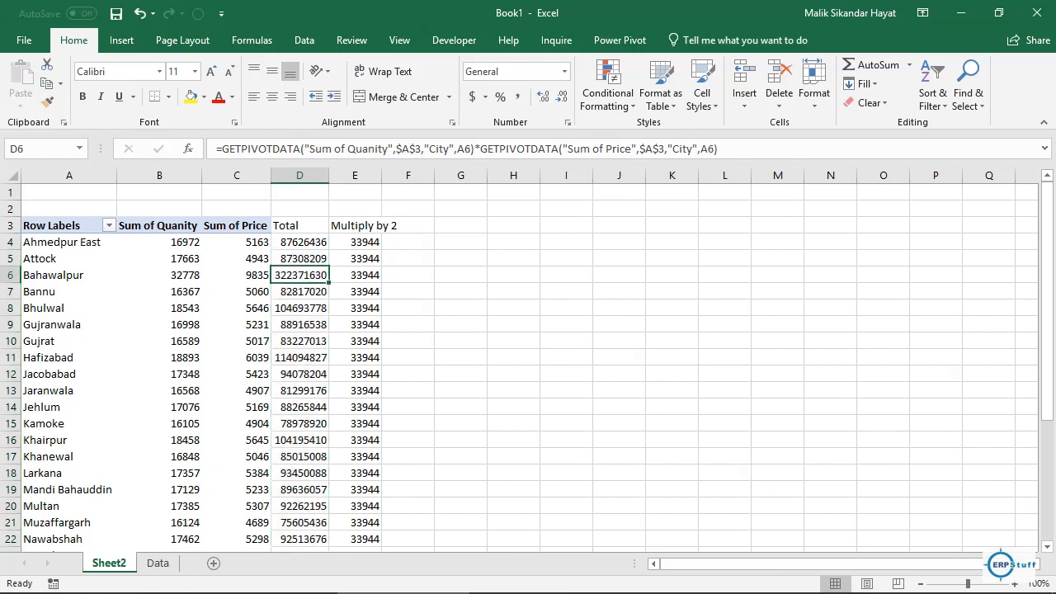
{"action": "key", "text": "F2"}
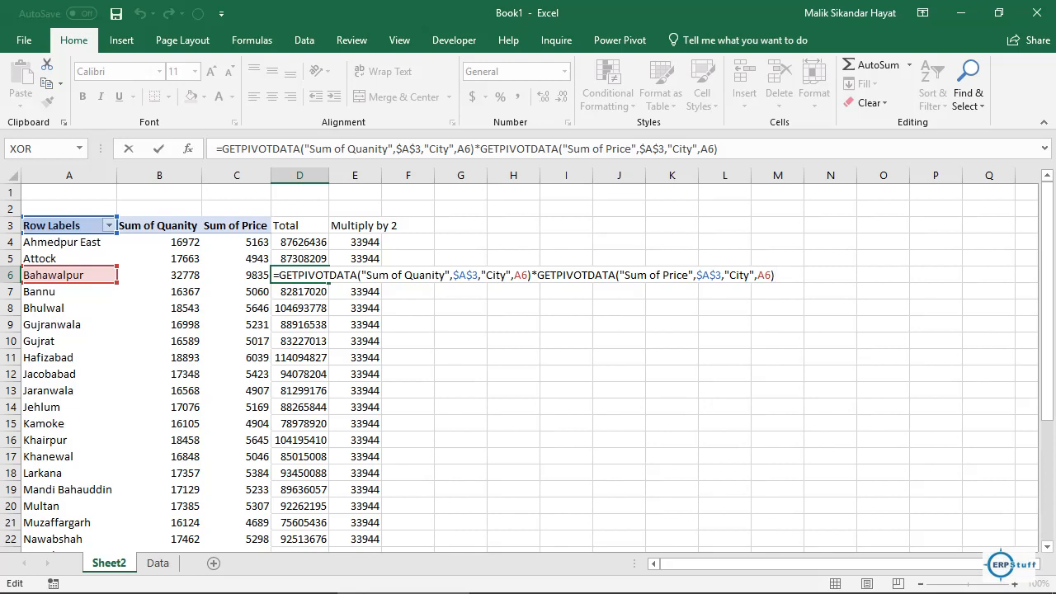
{"action": "key", "text": "ctrl+Return"}
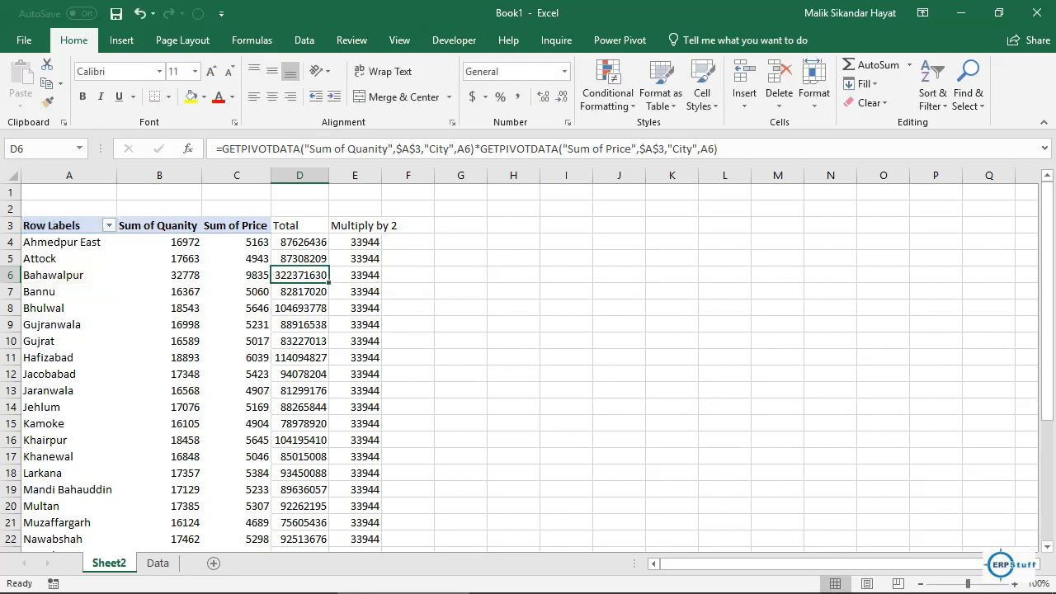
{"action": "left_click", "coordinate": [355, 241]}
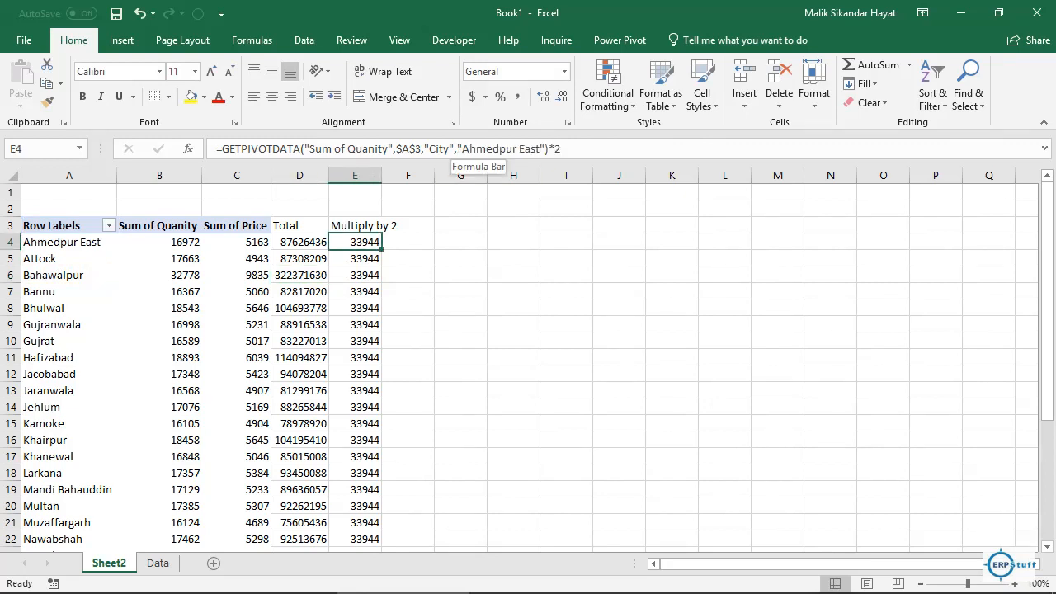
Step: Swap E4's 'Ahmedpur East' for A4 and fill down, e.g. 35326 for Attock
{"action": "left_click_drag", "start_coordinate": [458, 148], "coordinate": [546, 148]}
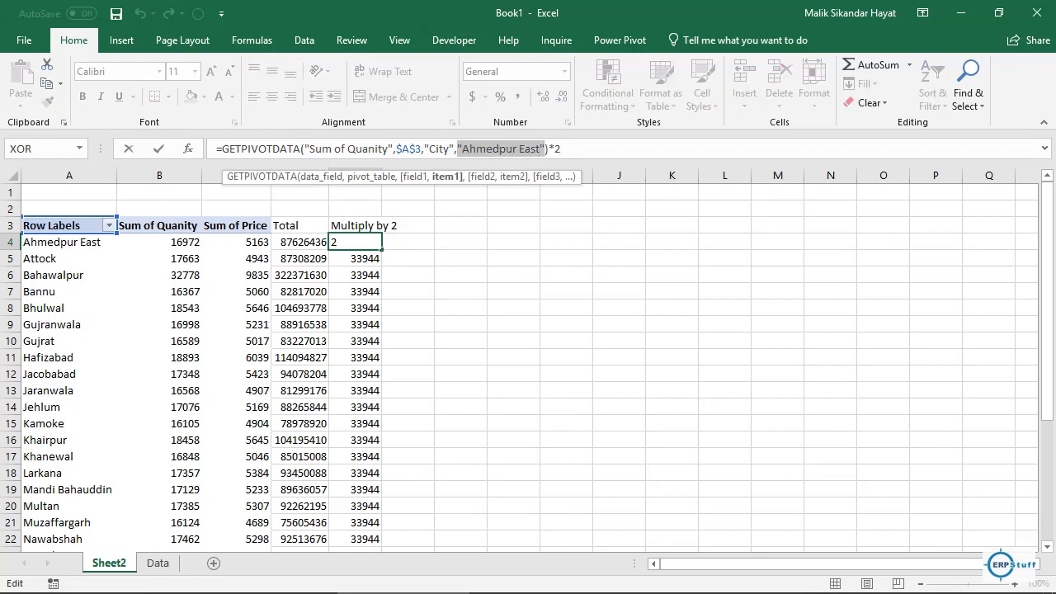
{"action": "key", "text": "BackSpace"}
{"action": "type", "text": "A4"}
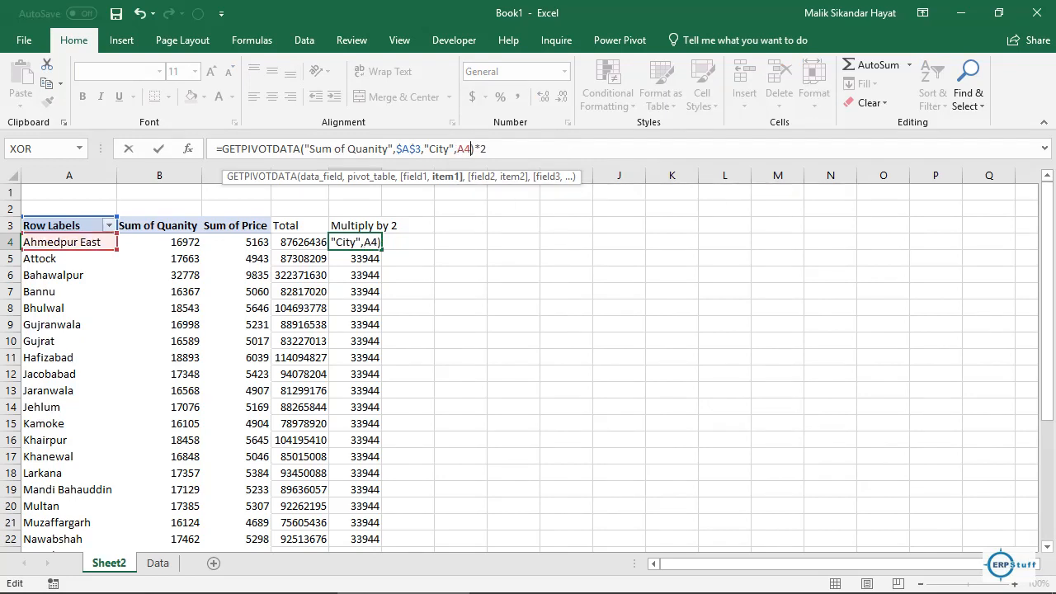
{"action": "key", "text": "Return"}
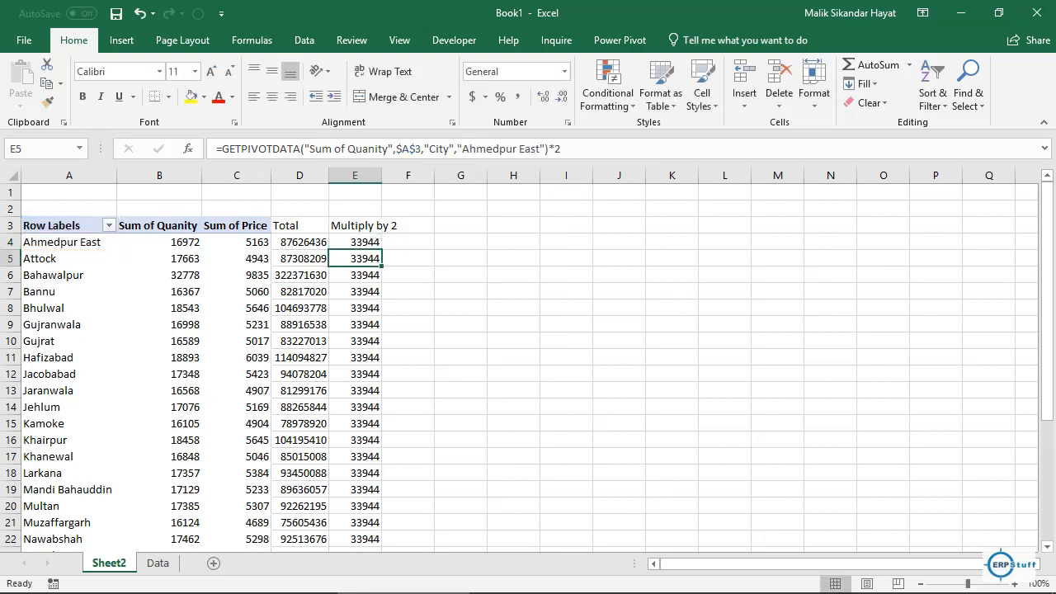
{"action": "left_click", "coordinate": [355, 241]}
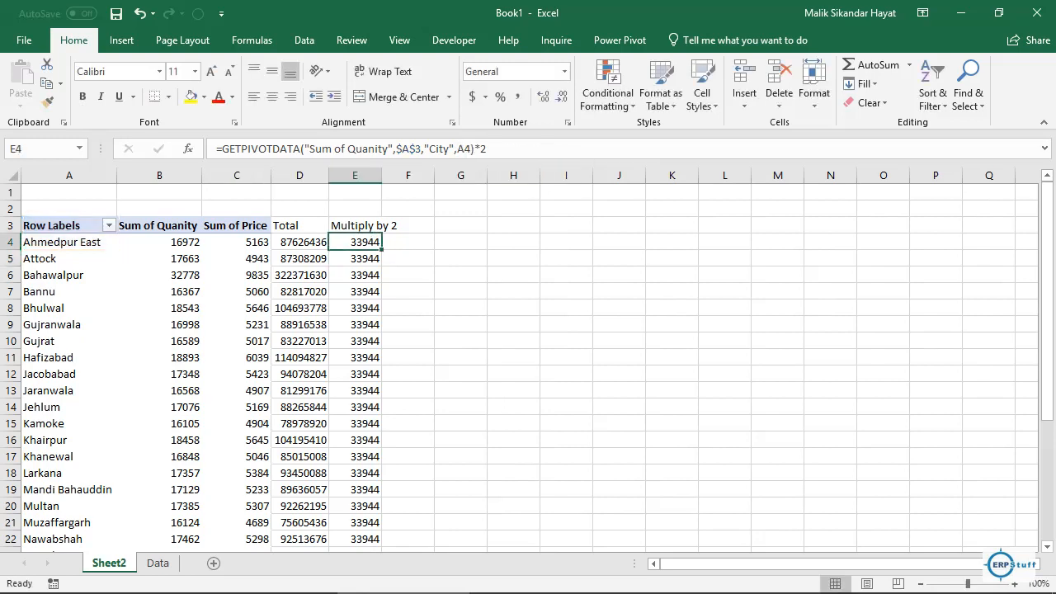
{"action": "double_click", "coordinate": [382, 246]}
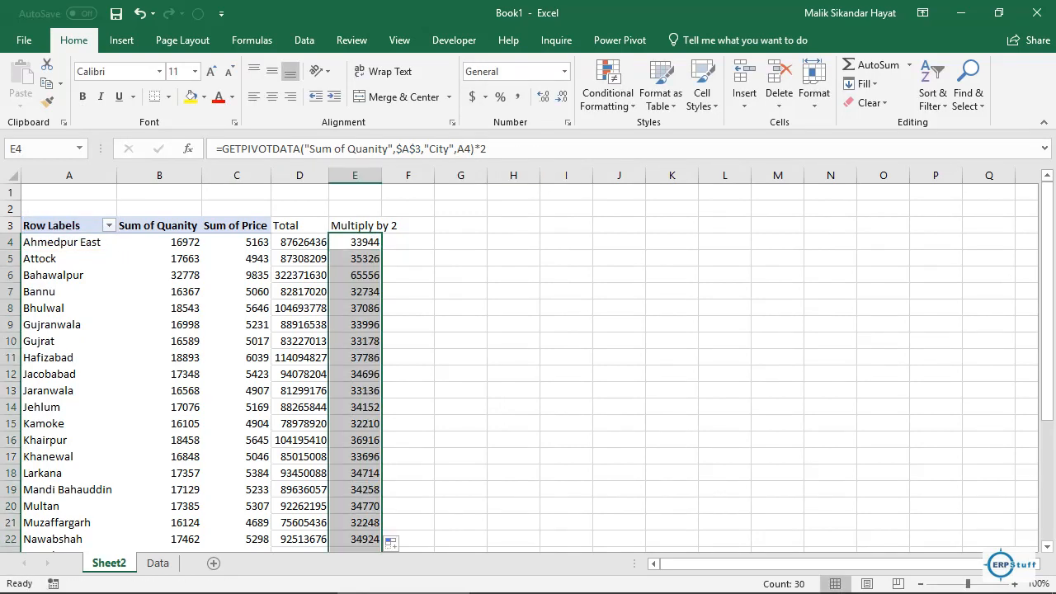
{"action": "left_click", "coordinate": [355, 275]}
{"action": "key", "text": "Down"}
{"action": "key", "text": "Down"}
{"action": "key", "text": "Down"}
{"action": "key", "text": "Down"}
{"action": "key", "text": "Down"}
{"action": "key", "text": "Down"}
{"action": "key", "text": "Down"}
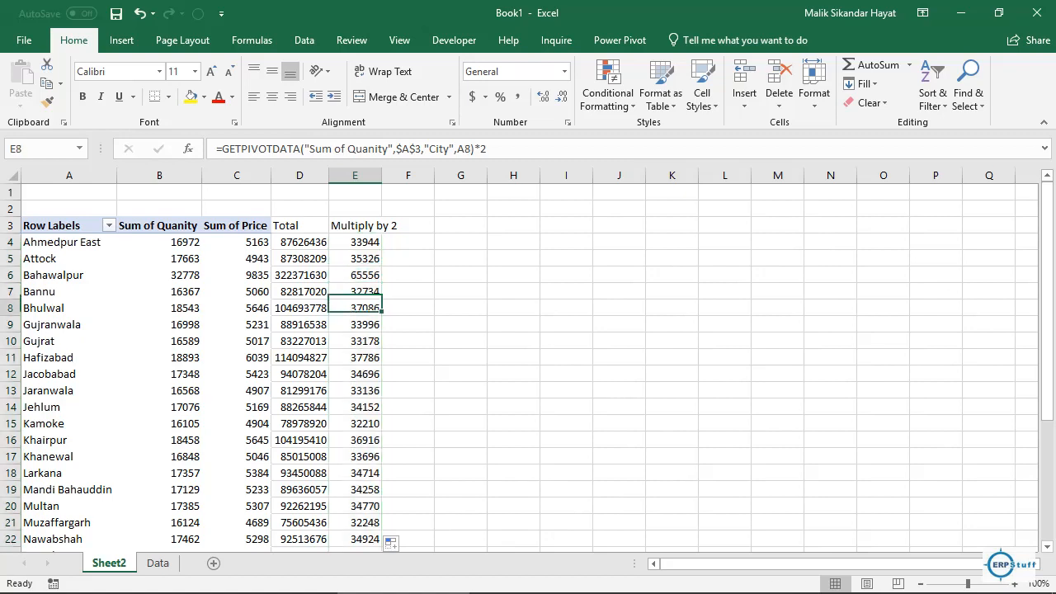
{"action": "key", "text": "Down"}
{"action": "key", "text": "Down"}
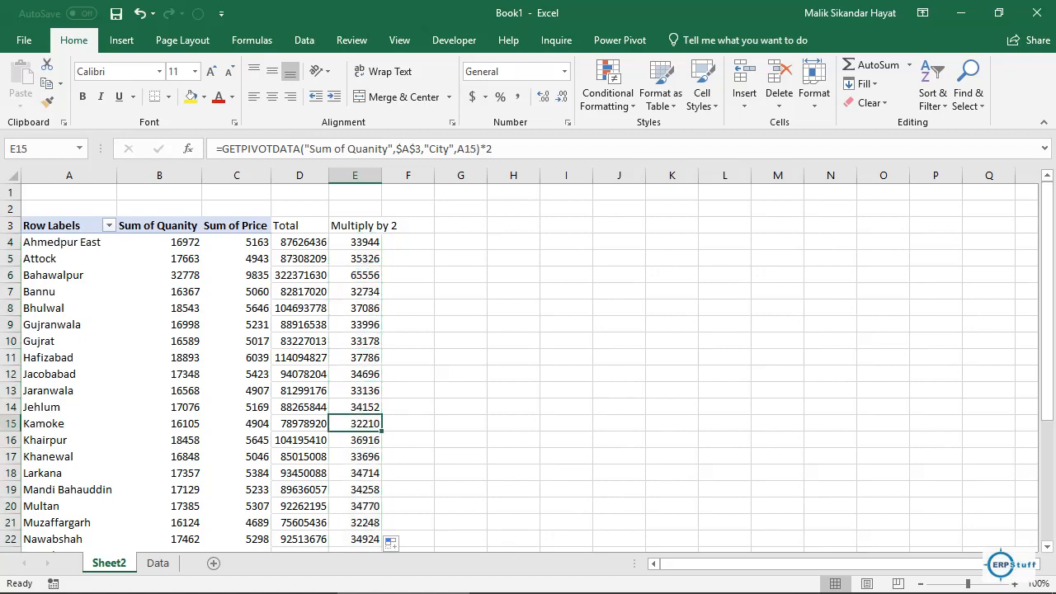
{"action": "key", "text": "Up"}
{"action": "key", "text": "Up"}
{"action": "key", "text": "Up"}
{"action": "key", "text": "Up"}
{"action": "key", "text": "Left"}
{"action": "key", "text": "Left"}
{"action": "key", "text": "Left"}
{"action": "key", "text": "Left"}
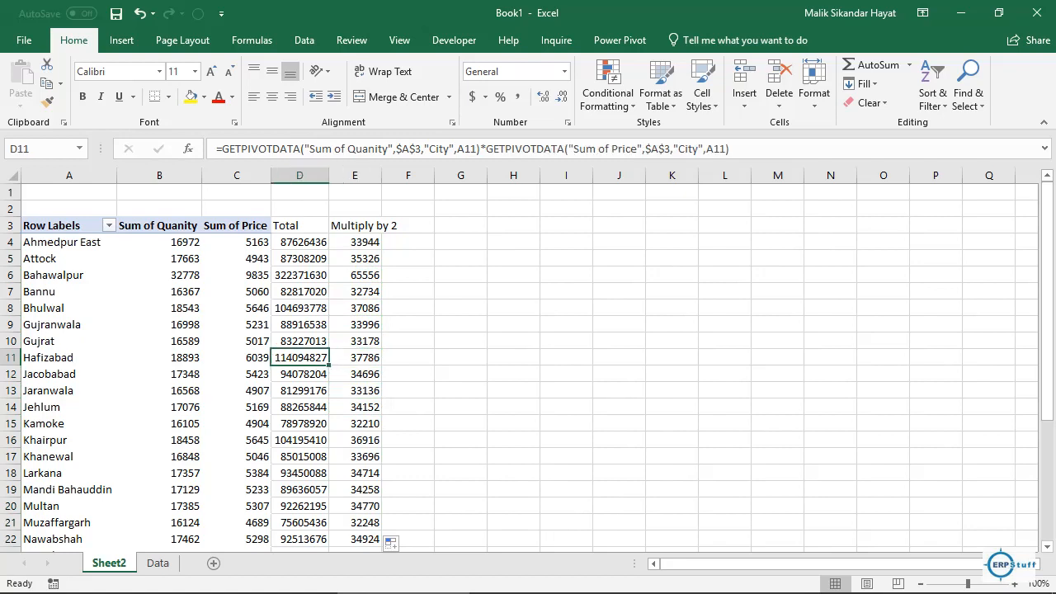
{"action": "key", "text": "Up"}
{"action": "key", "text": "Up"}
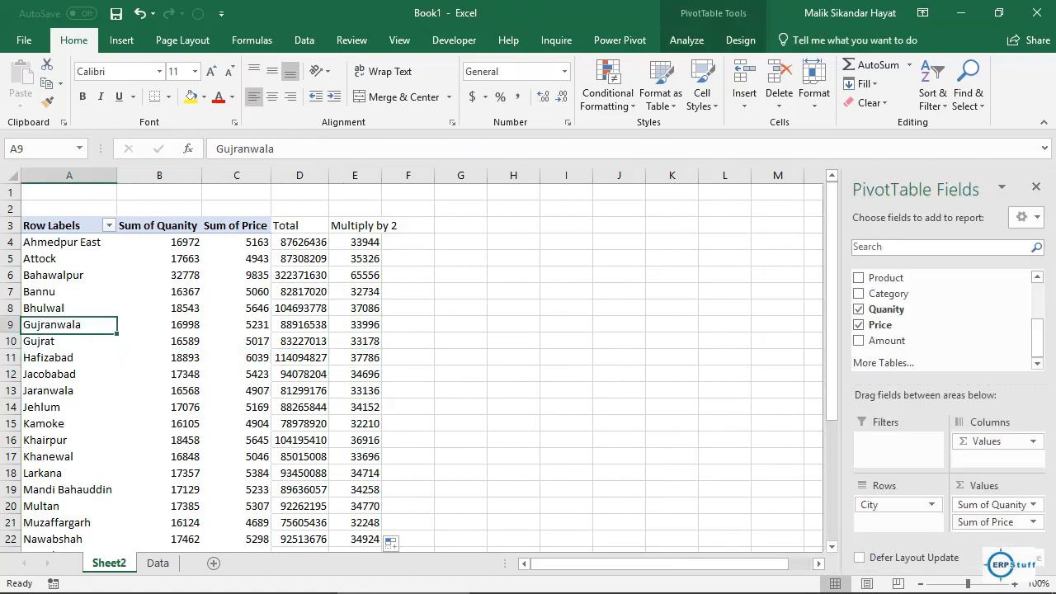
{"action": "key", "text": "Up"}
{"action": "key", "text": "Up"}
{"action": "key", "text": "Up"}
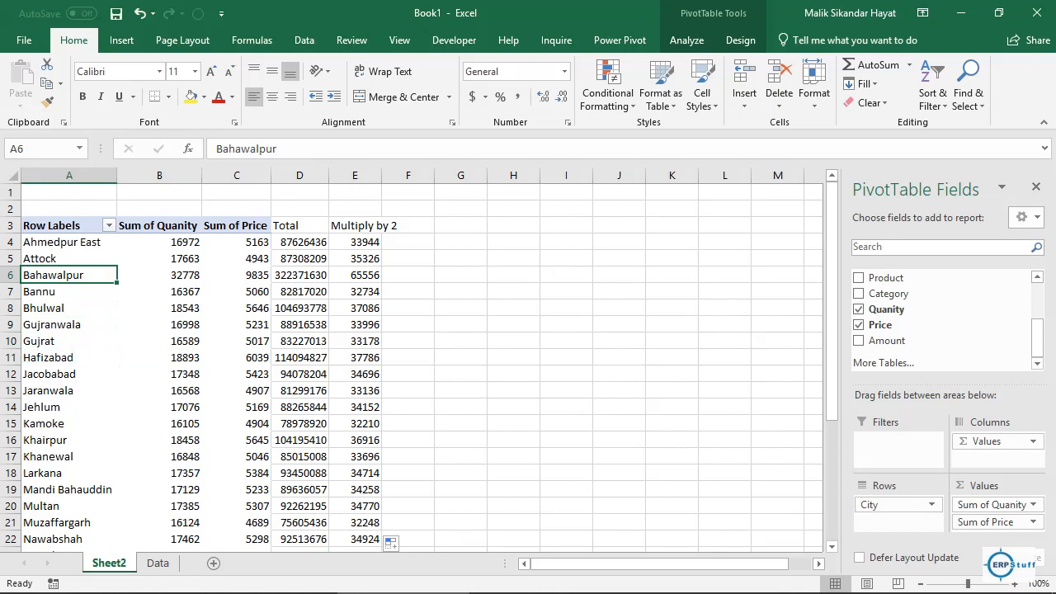
{"action": "left_click", "coordinate": [299, 241]}
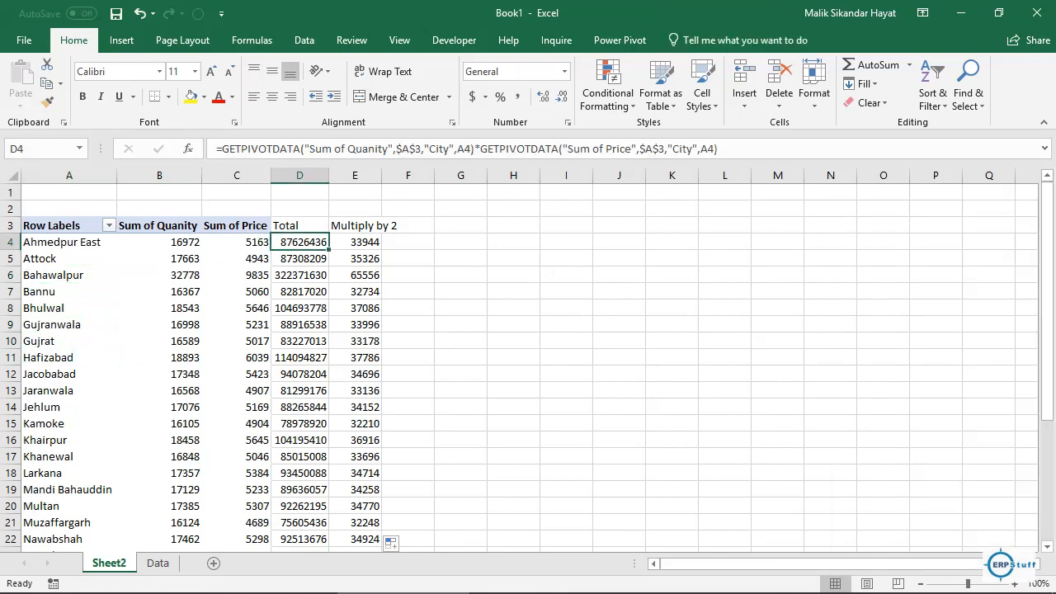